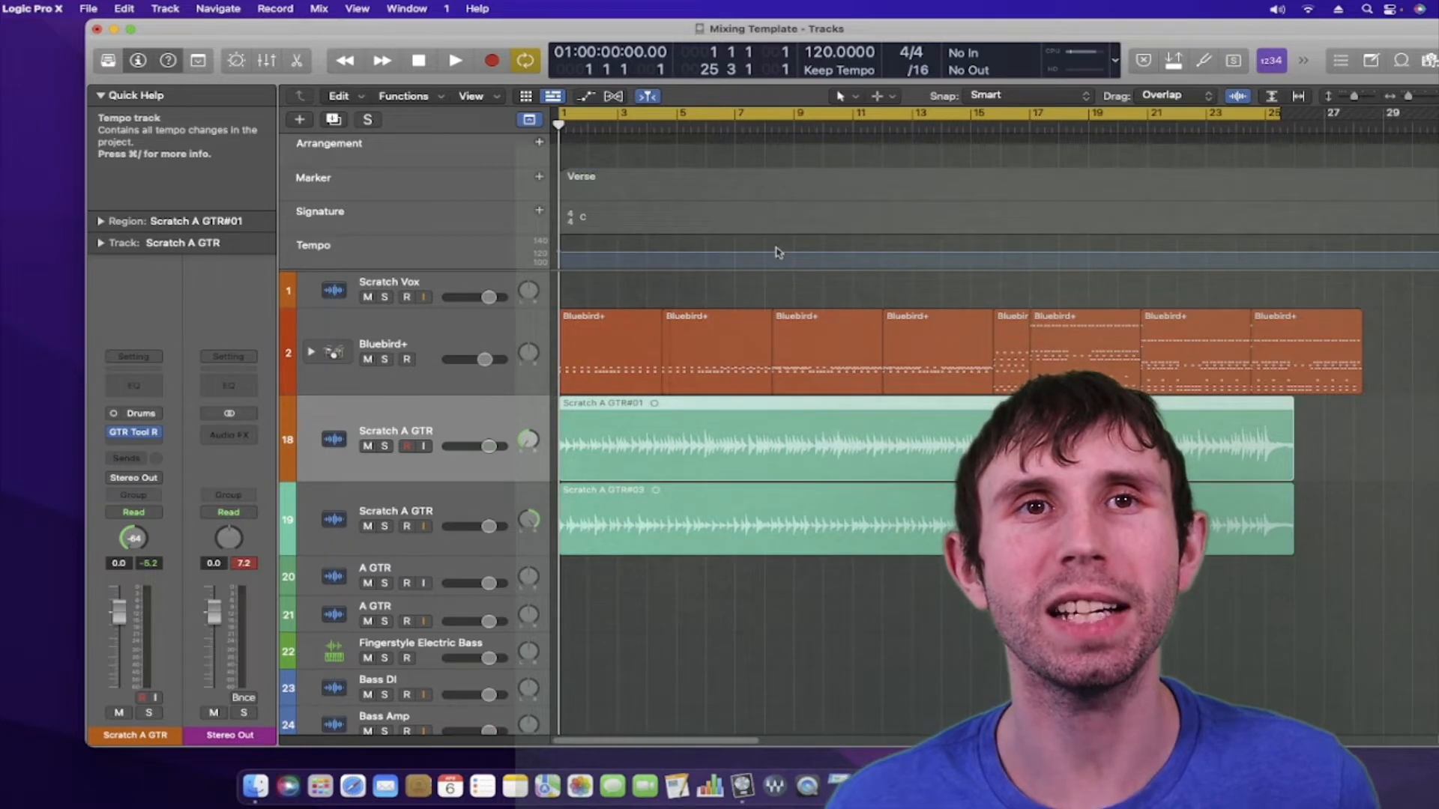
Play the opening bars of the mix and inspect the GTR Tool Rack's stomp and amp pages on the first Scratch A GTR track
key("space")
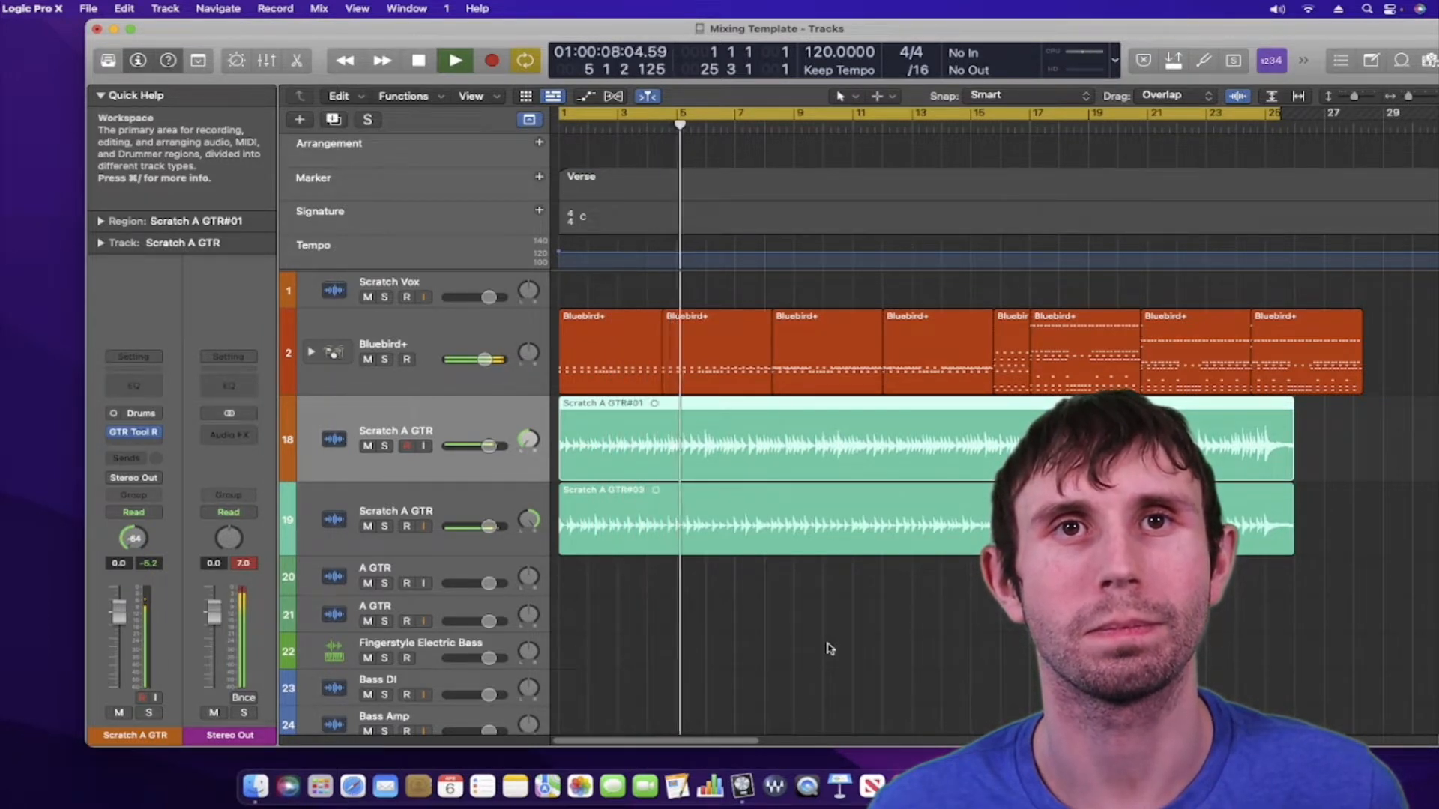
key("space")
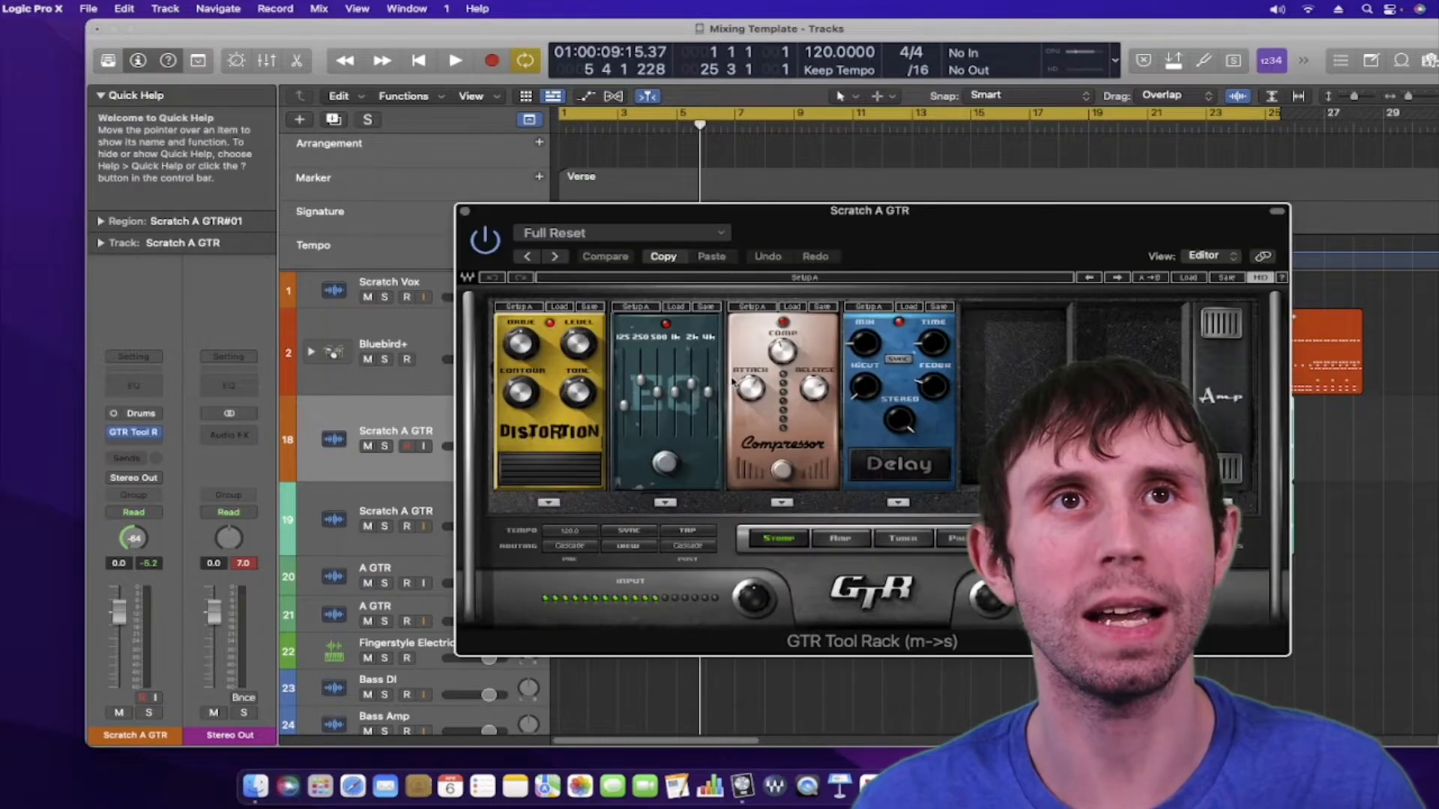
left_click_drag(957, 248, 635, 176)
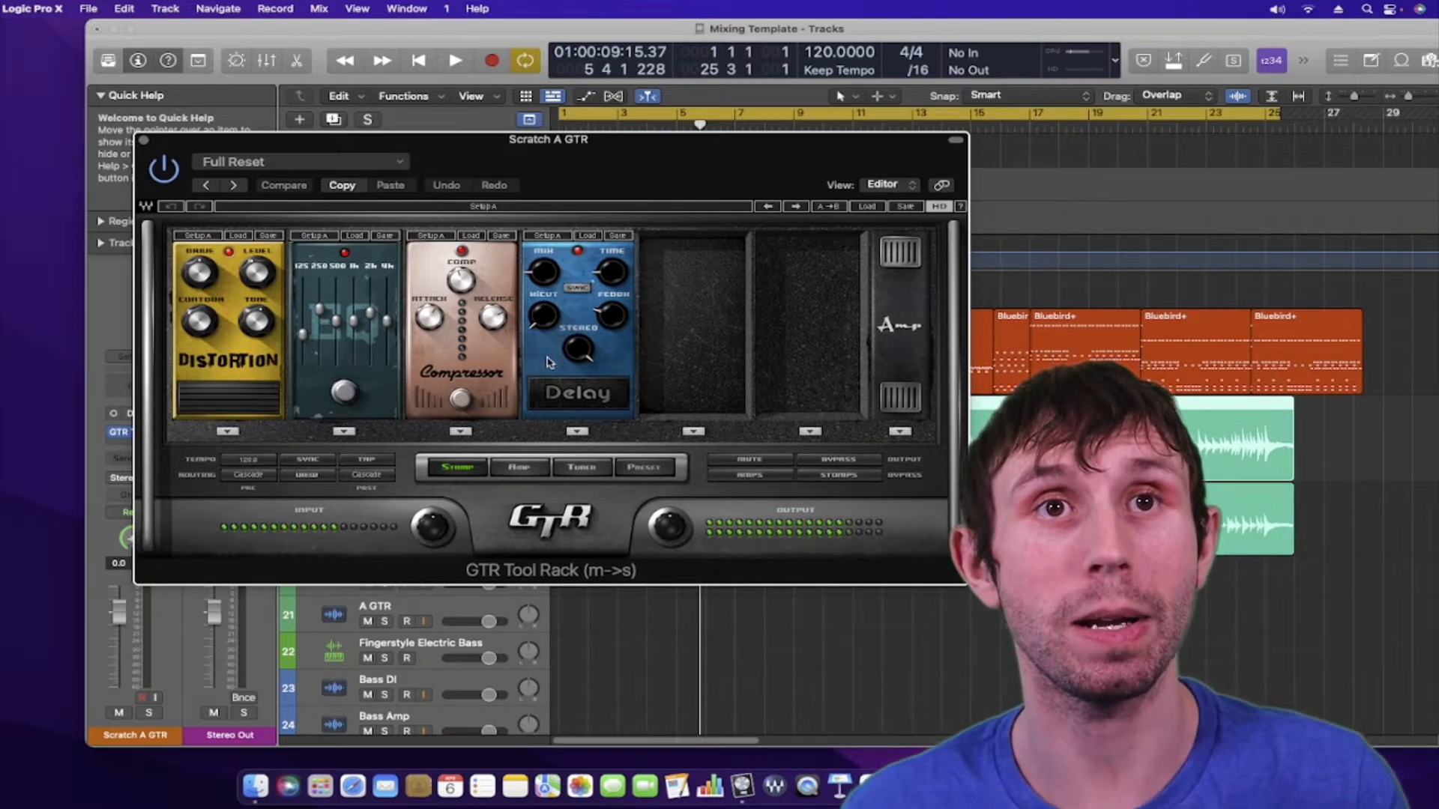
left_click(524, 468)
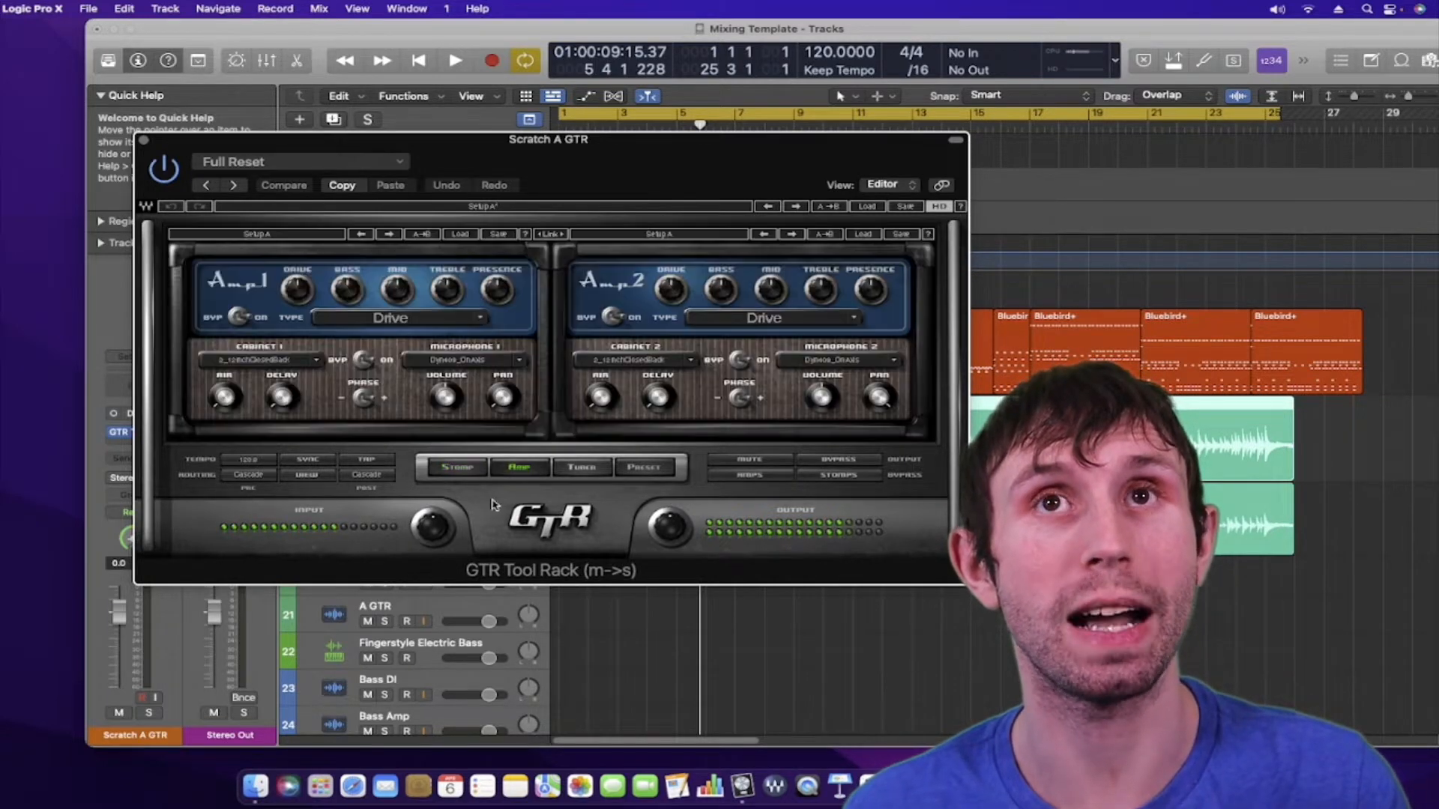
left_click(145, 143)
left_click(836, 596)
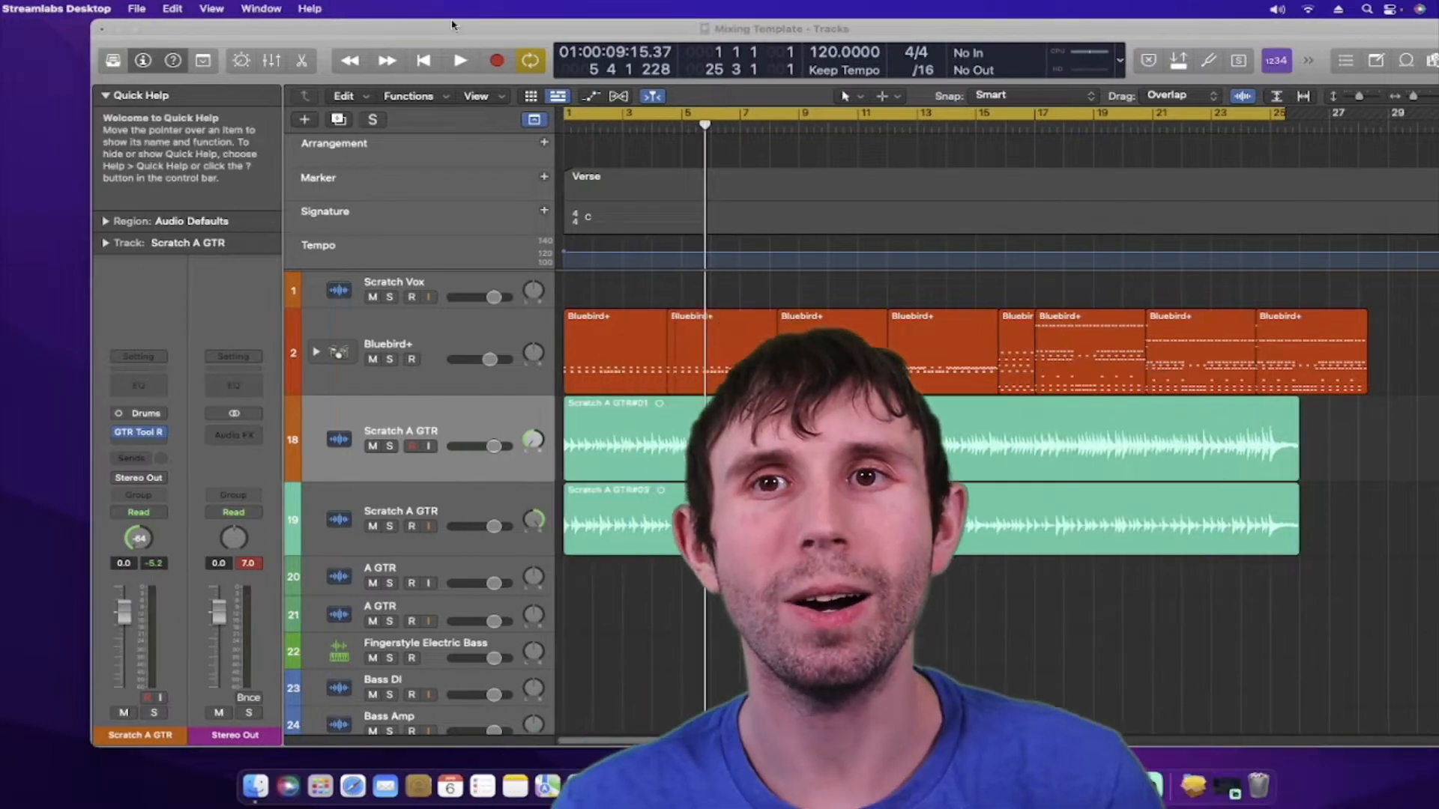
Add a Channel EQ to the first Scratch A GTR track and play the song from the start to view its spectrum
left_click(453, 25)
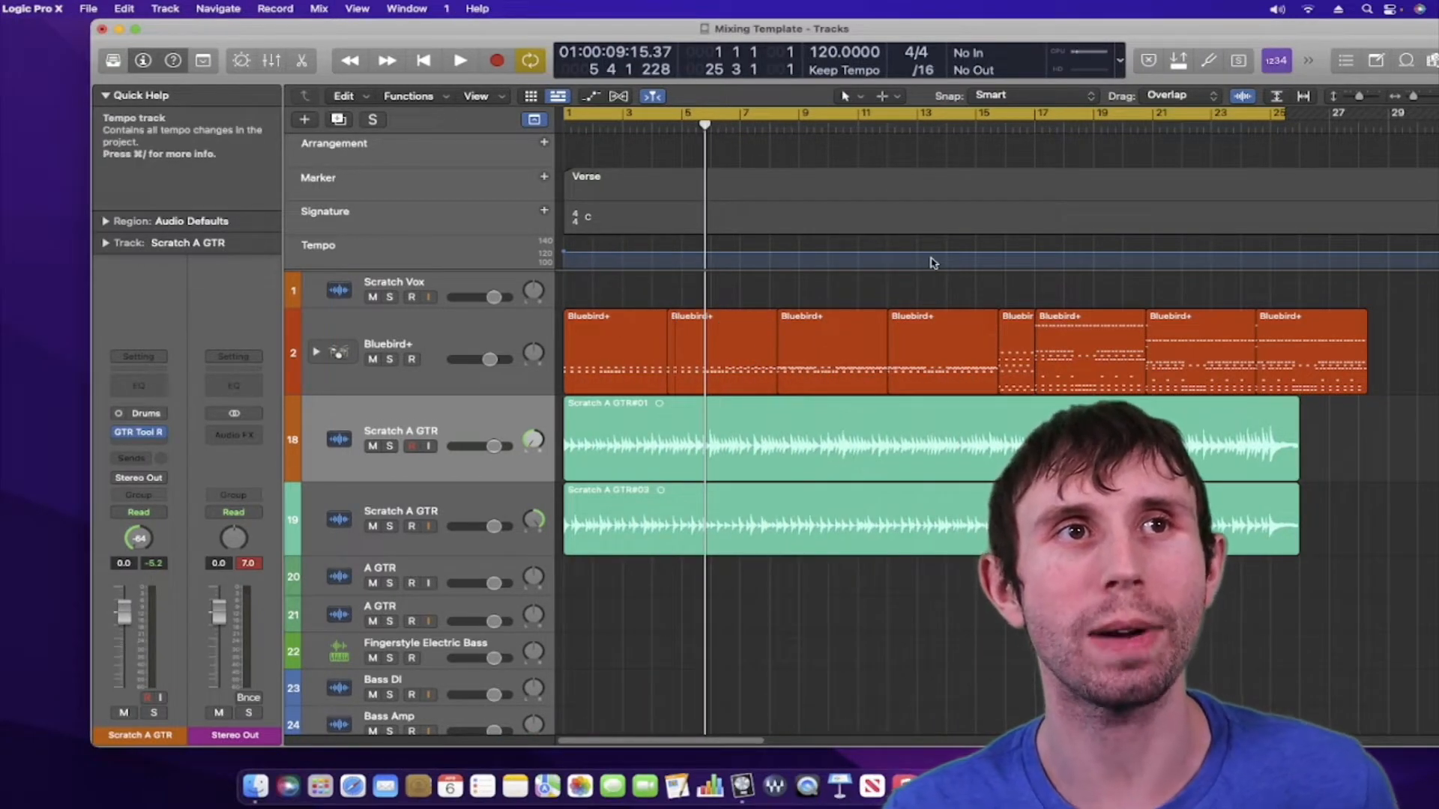
left_click(143, 387)
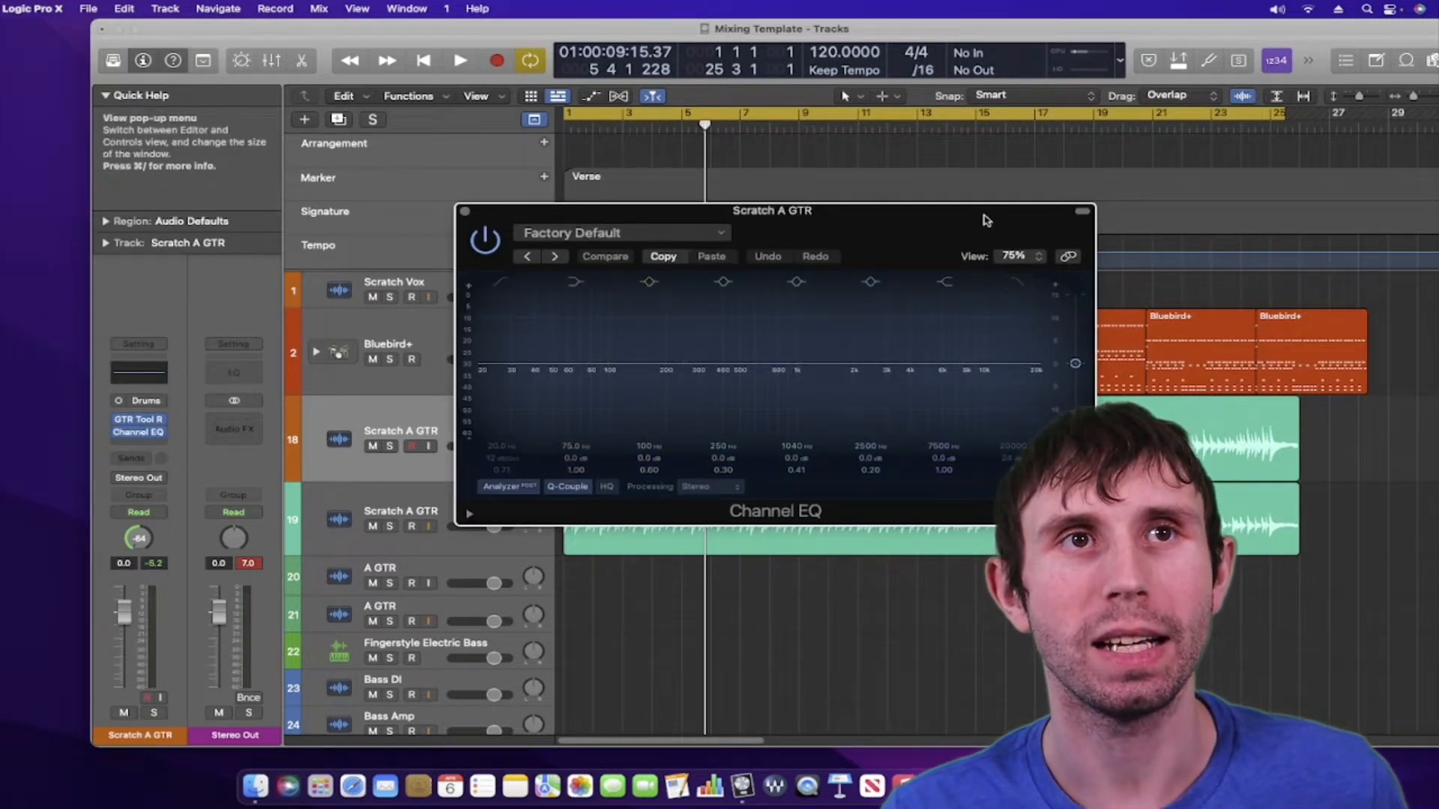
left_click_drag(1001, 258, 721, 231)
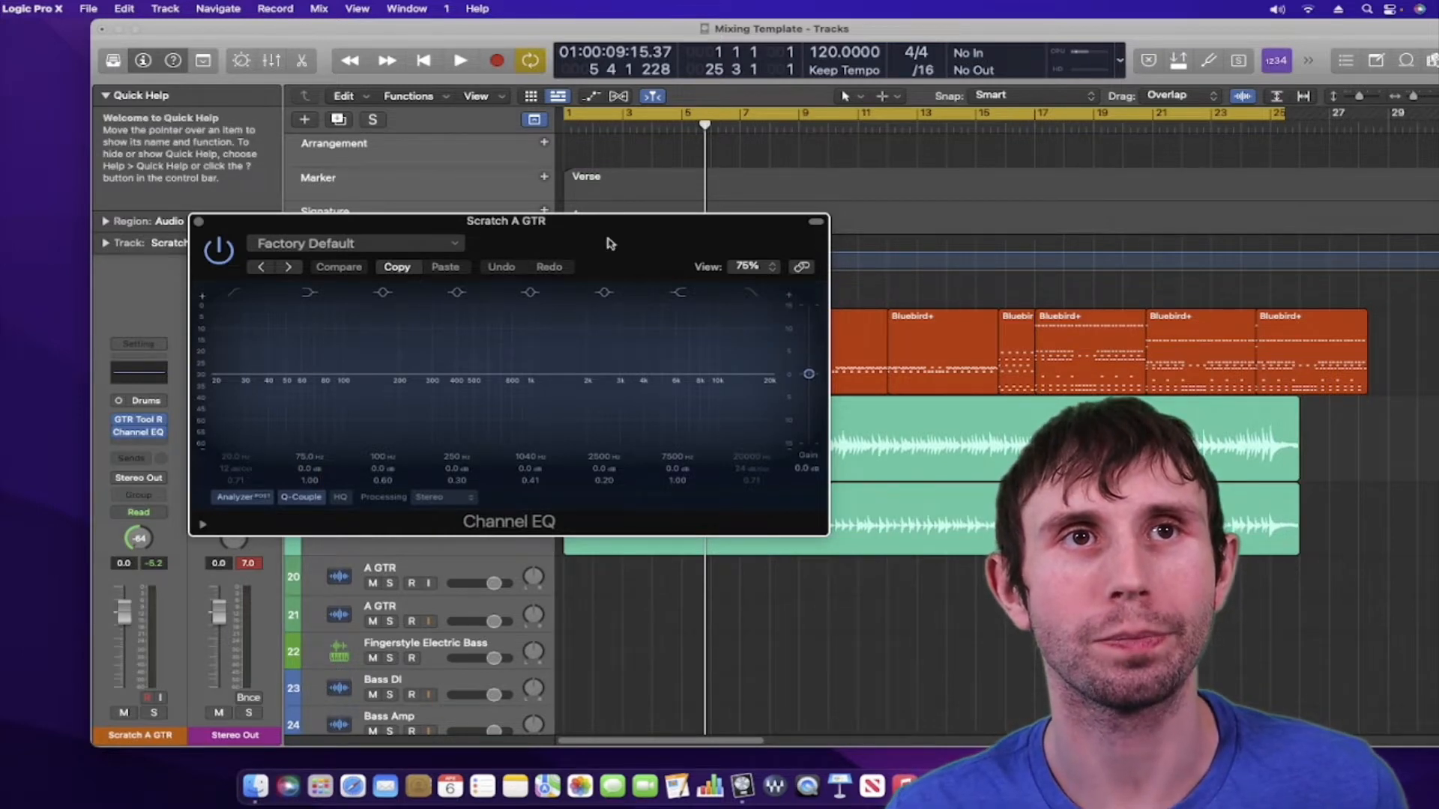
left_click_drag(610, 242, 630, 213)
key("Return")
key("space")
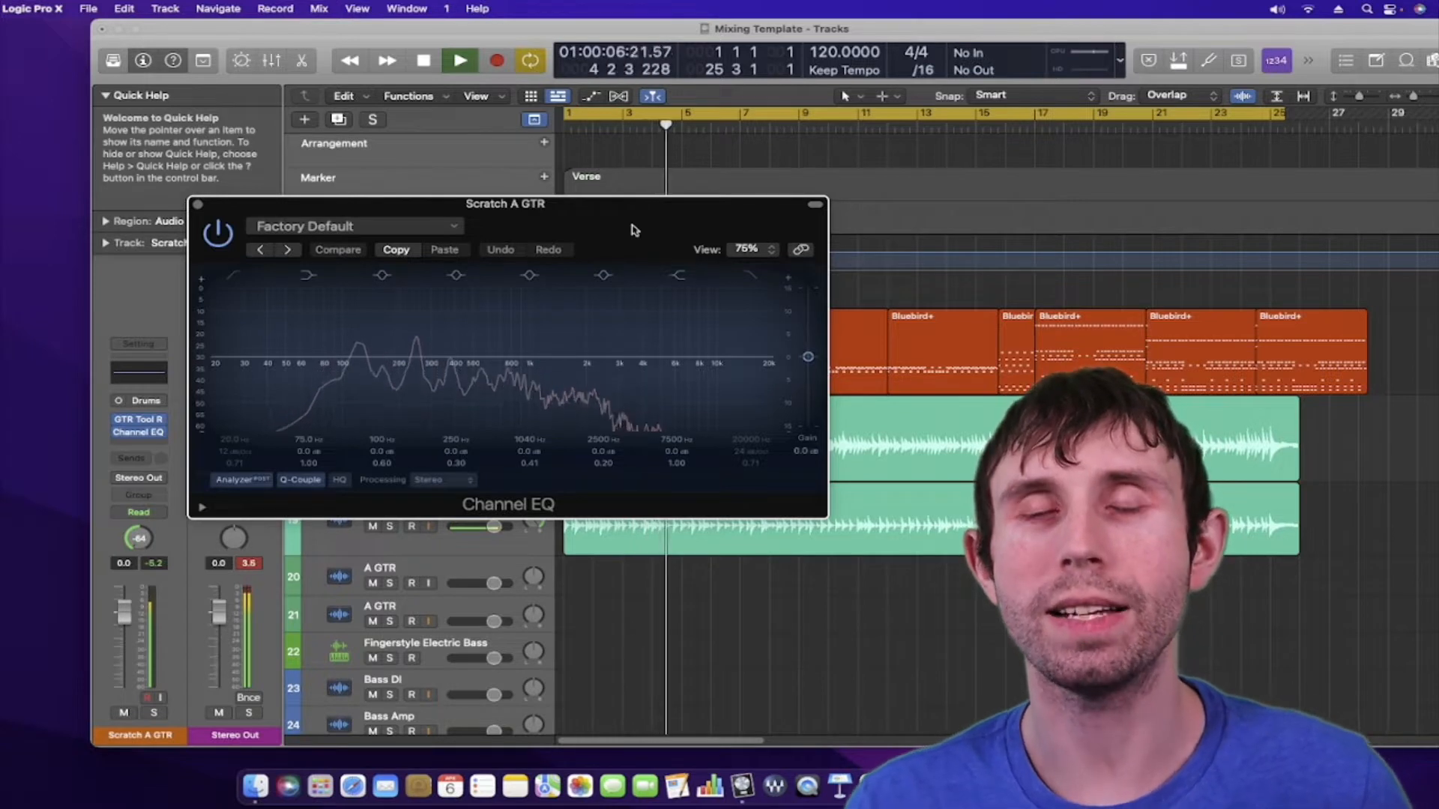
key("space")
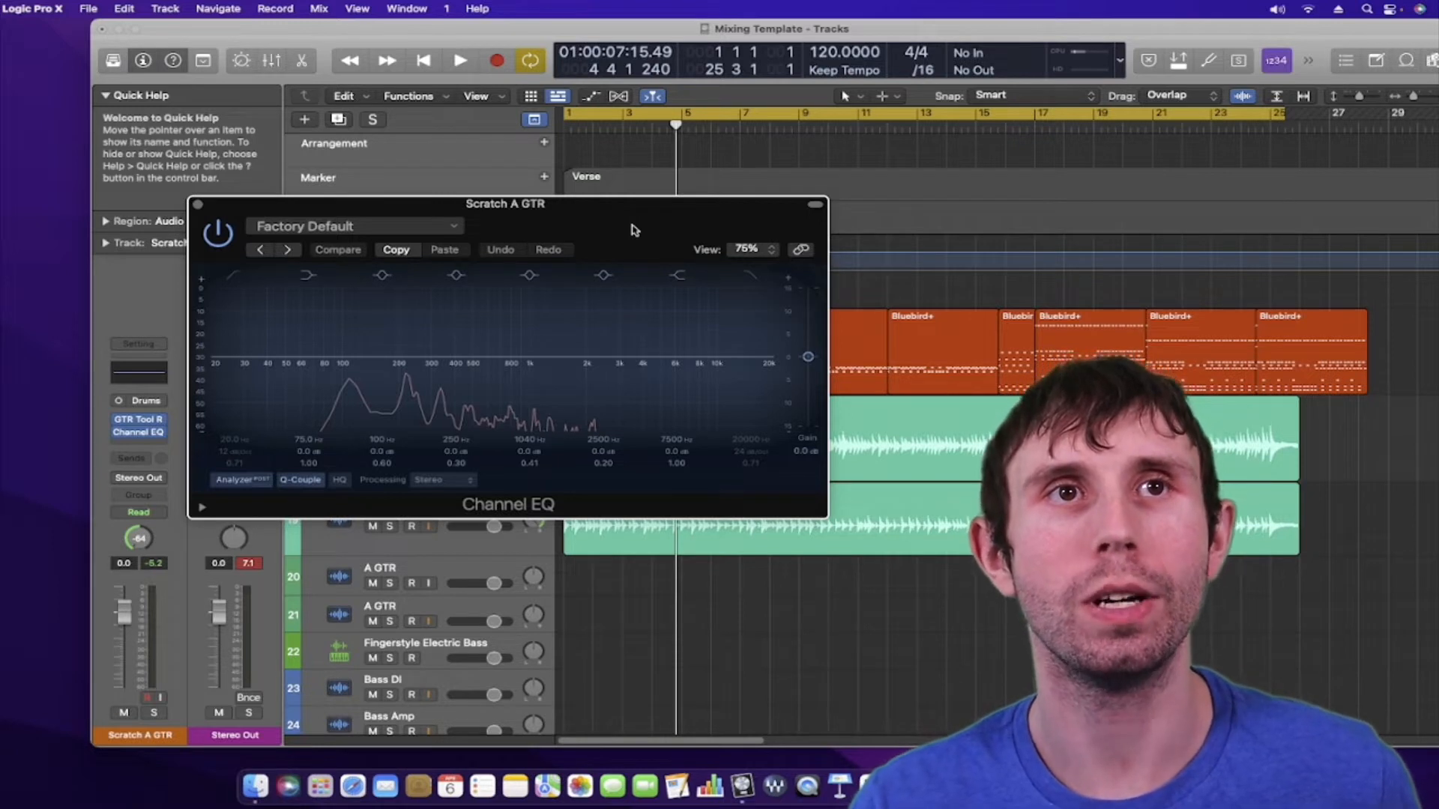
Enable the low-cut band on the first guitar's Channel EQ and raise its cutoff to about 78.5 Hz during playback from the start
left_click_drag(625, 229, 630, 246)
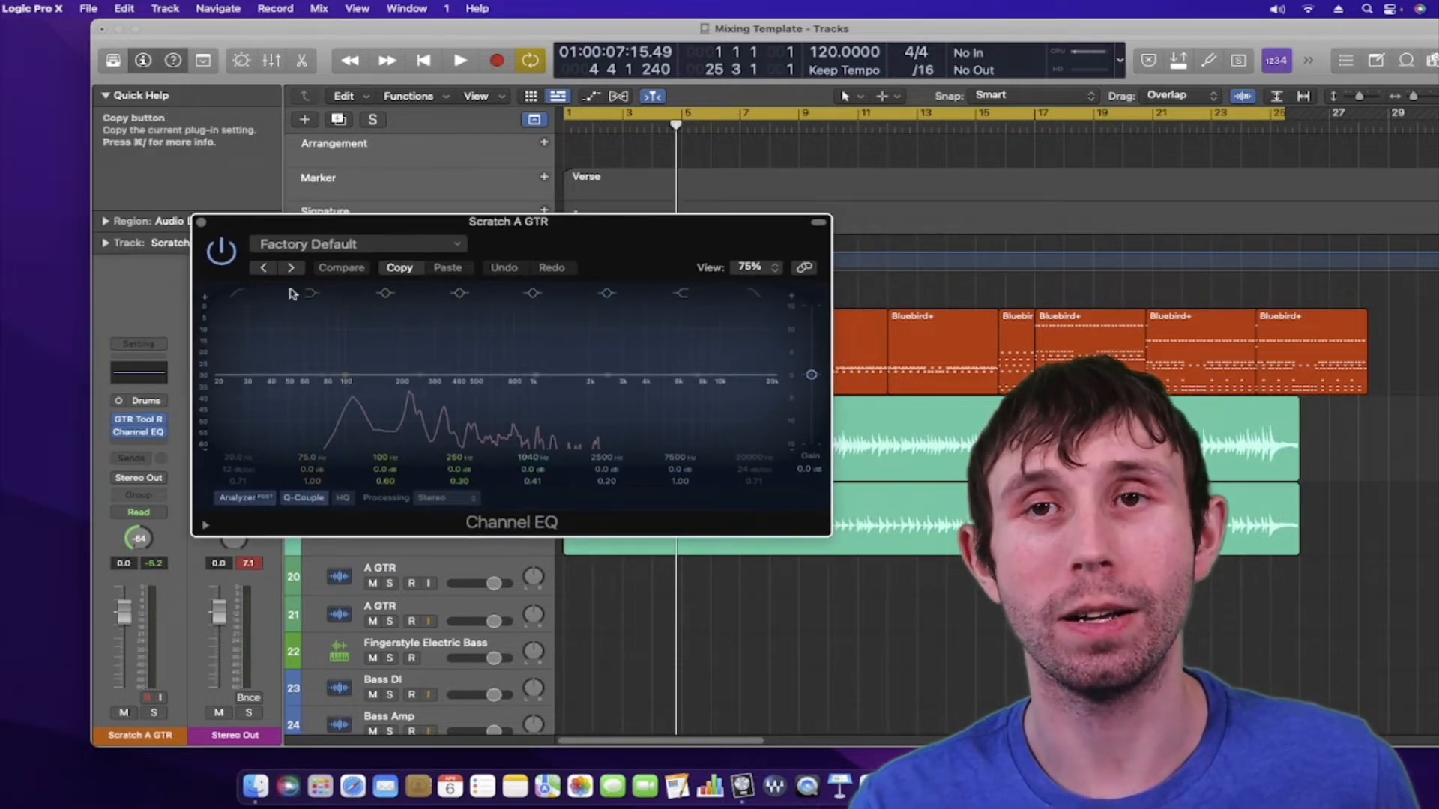
key("Return")
key("space")
left_click(235, 296)
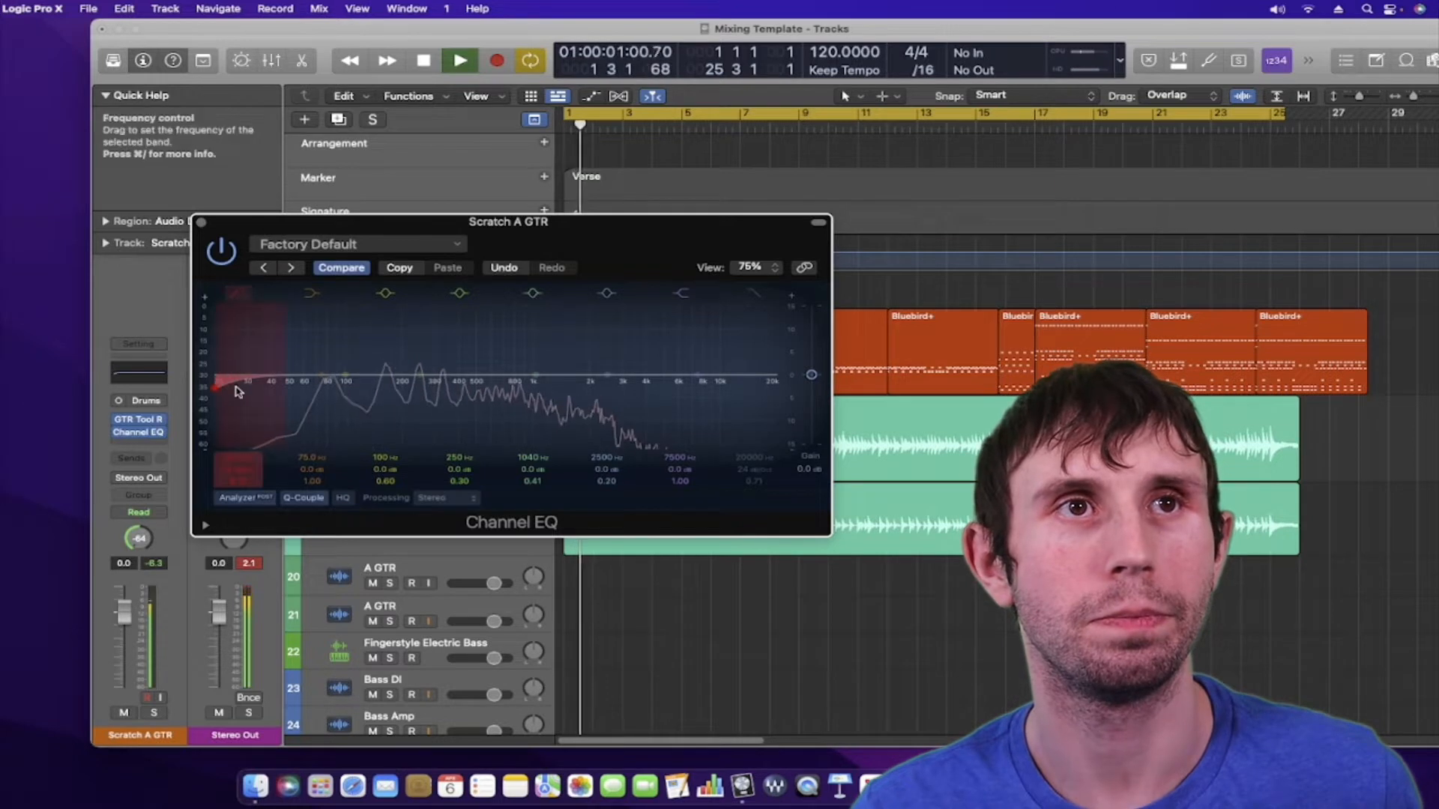
left_click_drag(225, 394, 326, 392)
Audition the low cut with the first Scratch A GTR track soloed and back in the mix, and close its Channel EQ
left_click_drag(606, 246, 833, 144)
left_click(392, 448)
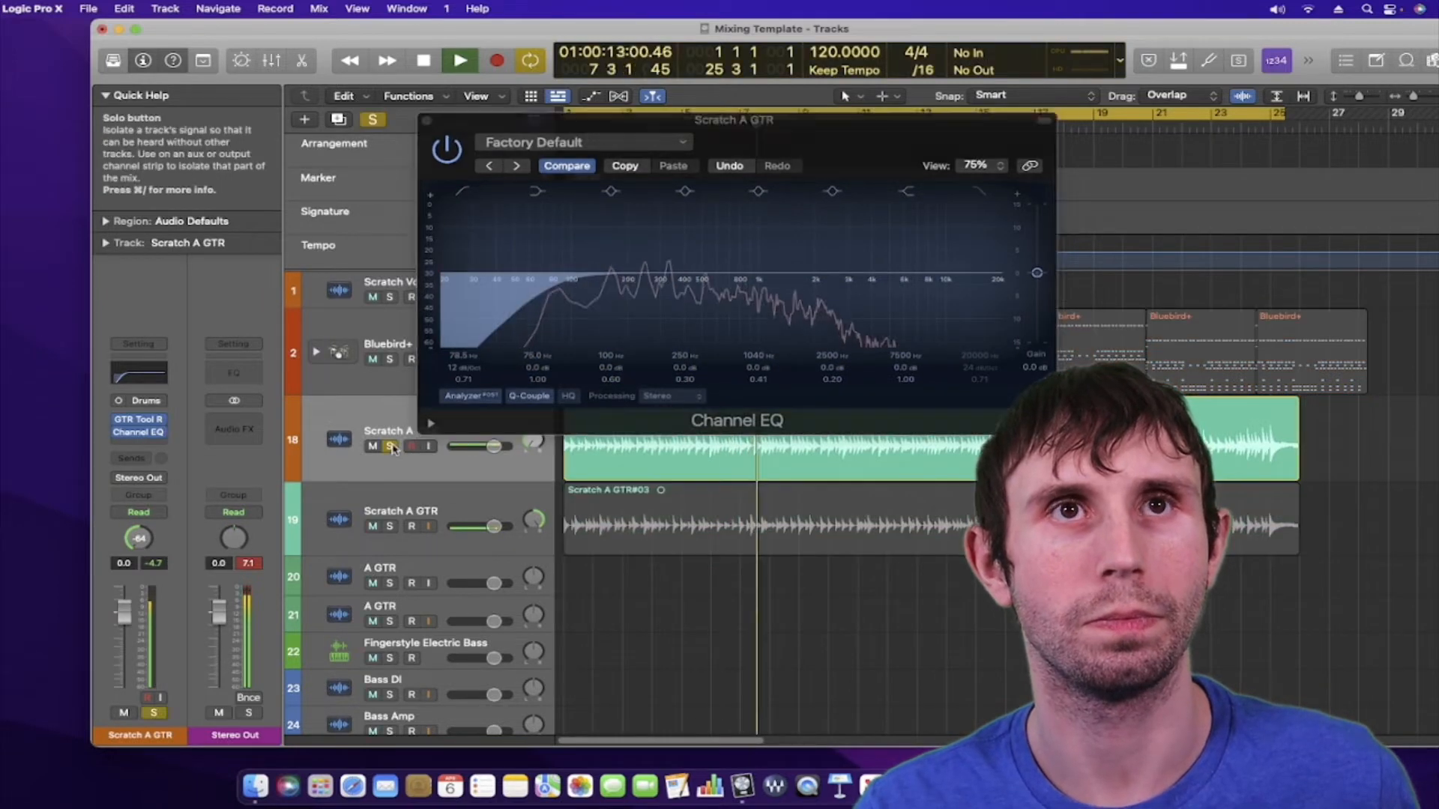
left_click(391, 448)
key("super+w")
left_click_drag(864, 150, 669, 241)
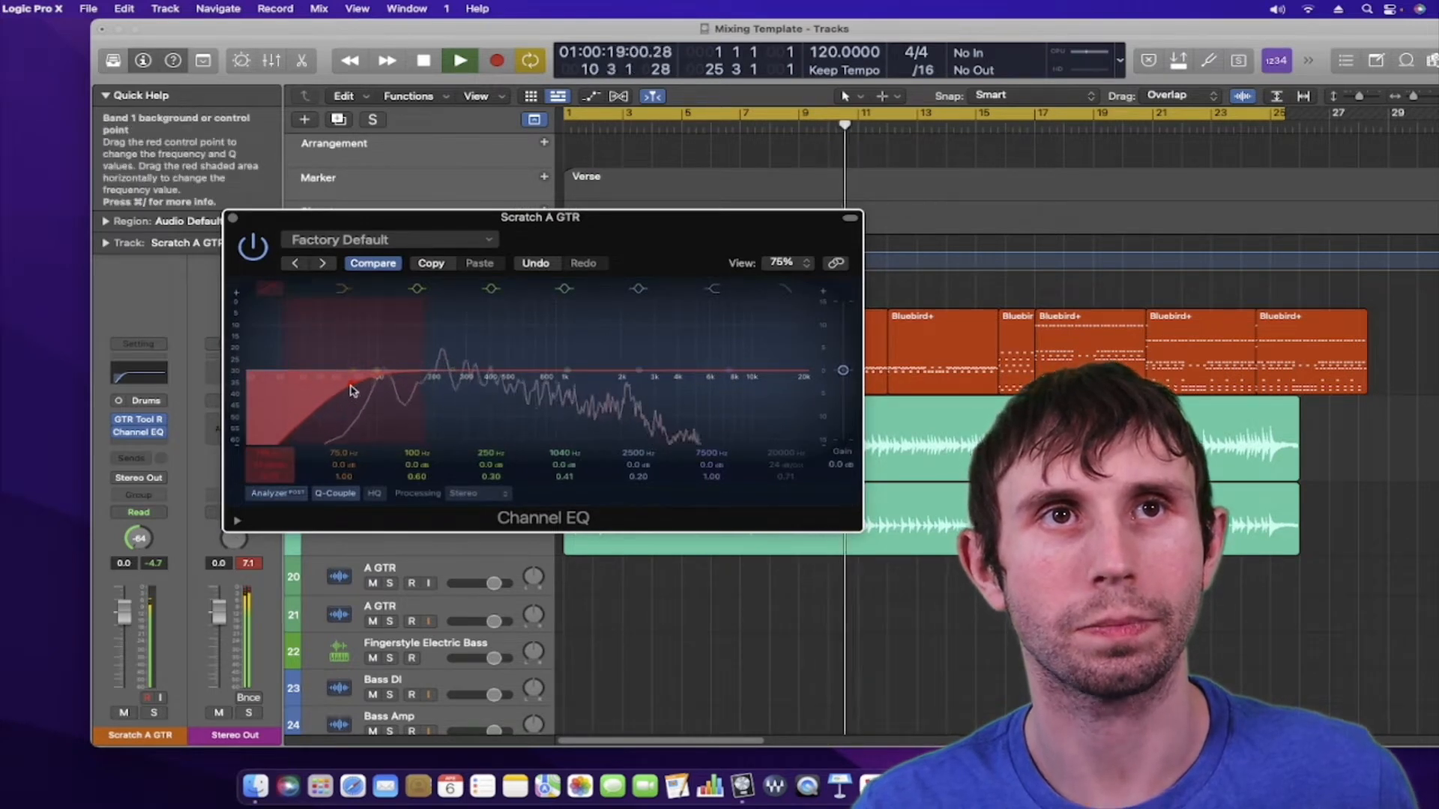
key("space")
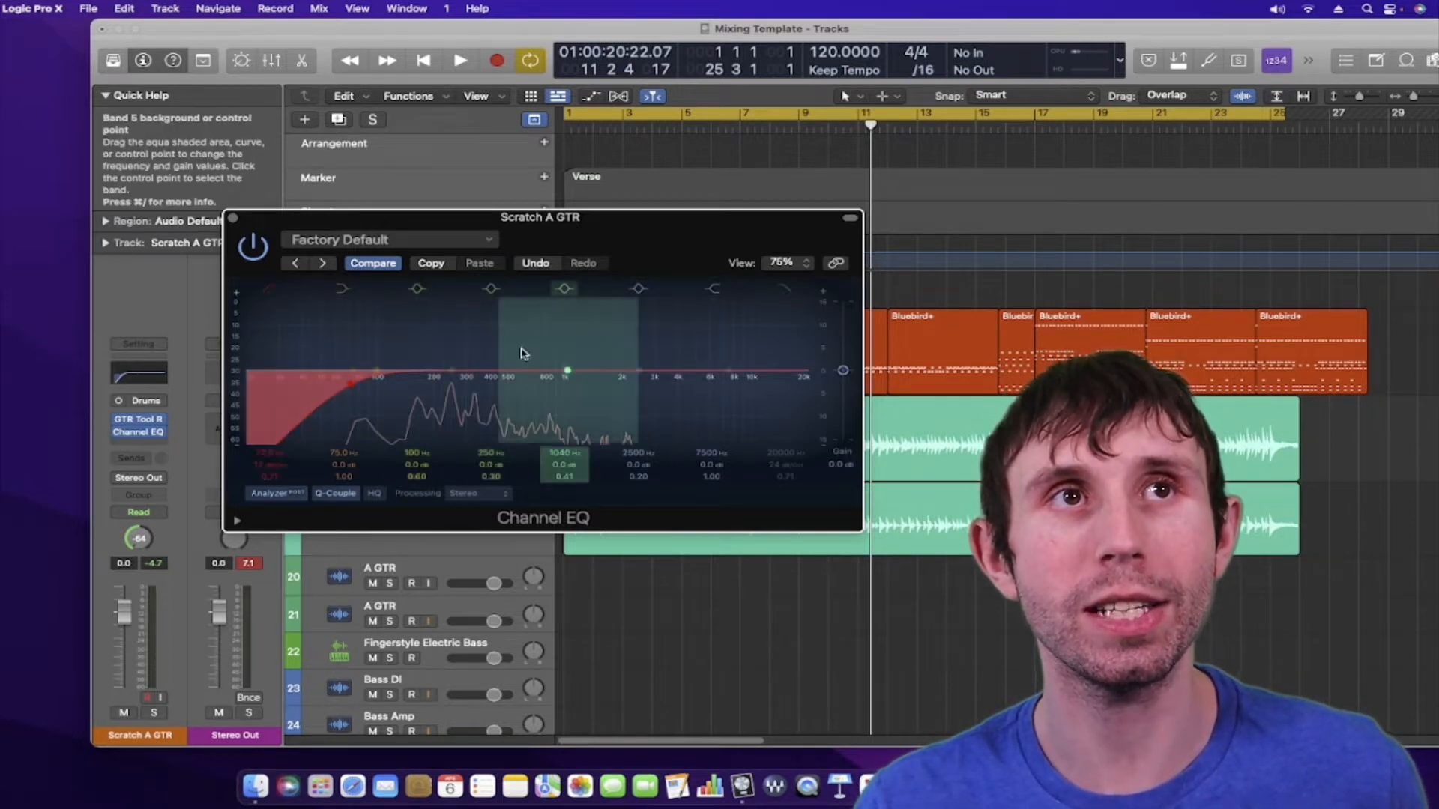
left_click(233, 221)
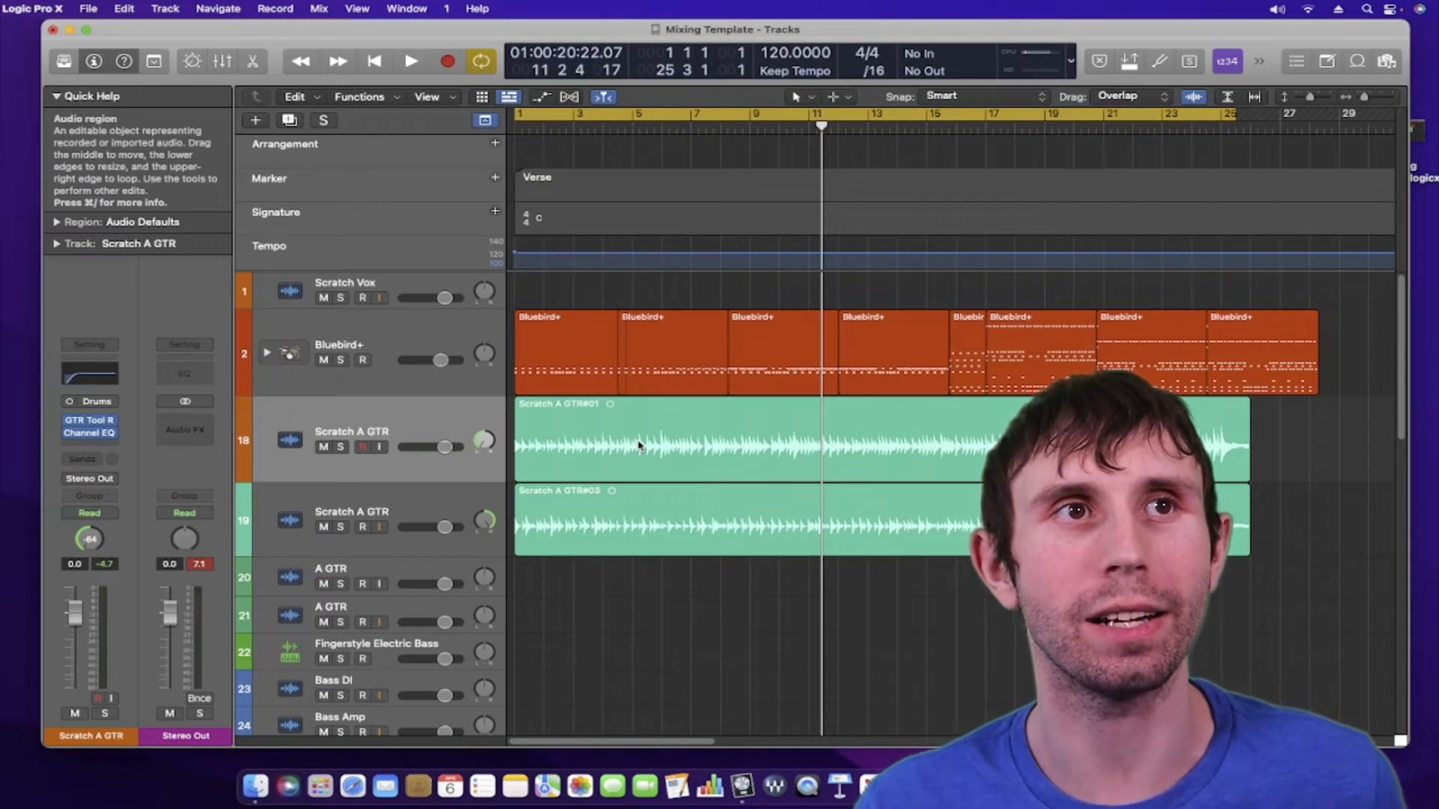
Add a Channel EQ to the second Scratch A GTR track and play the song from the start to view its spectrum
left_click(411, 504)
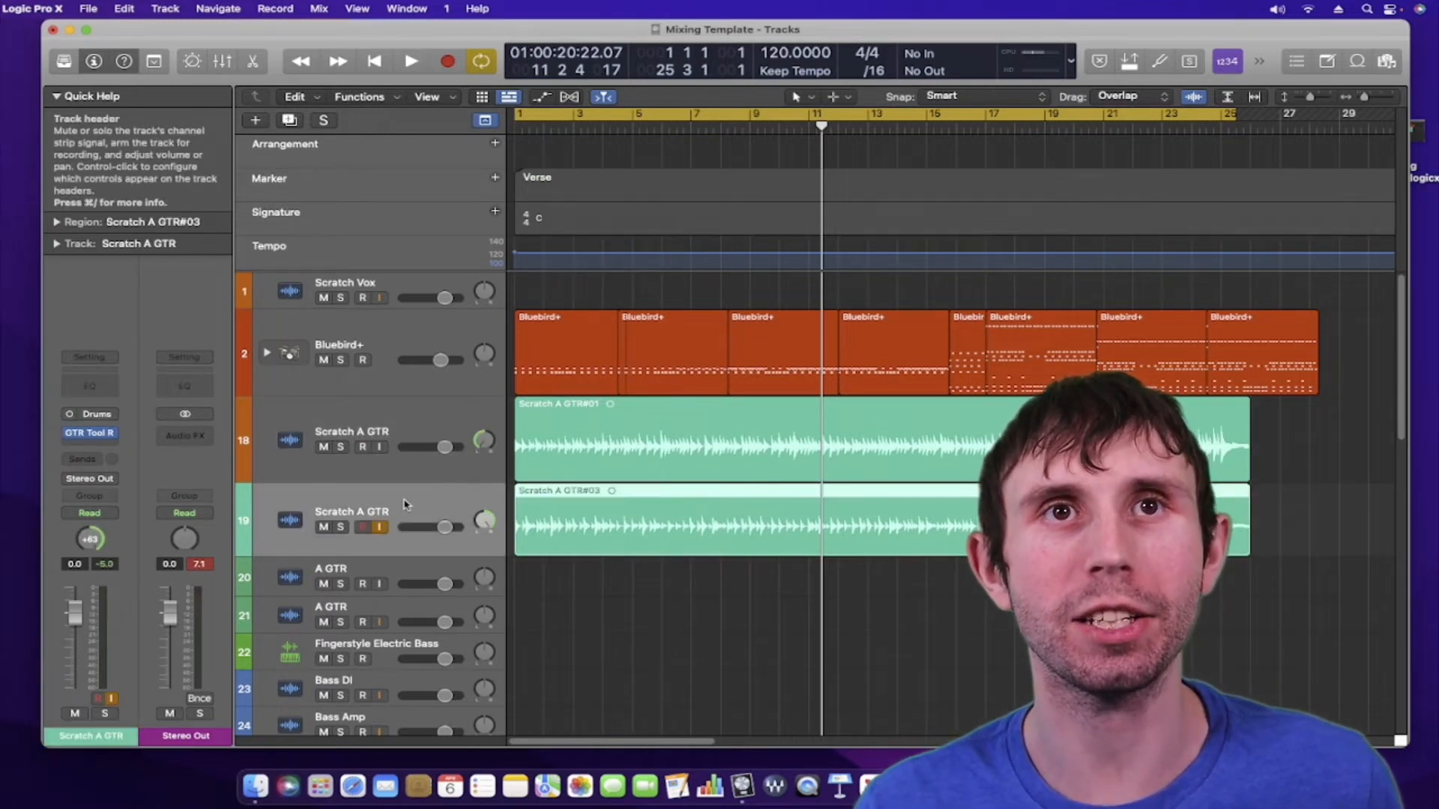
left_click(90, 386)
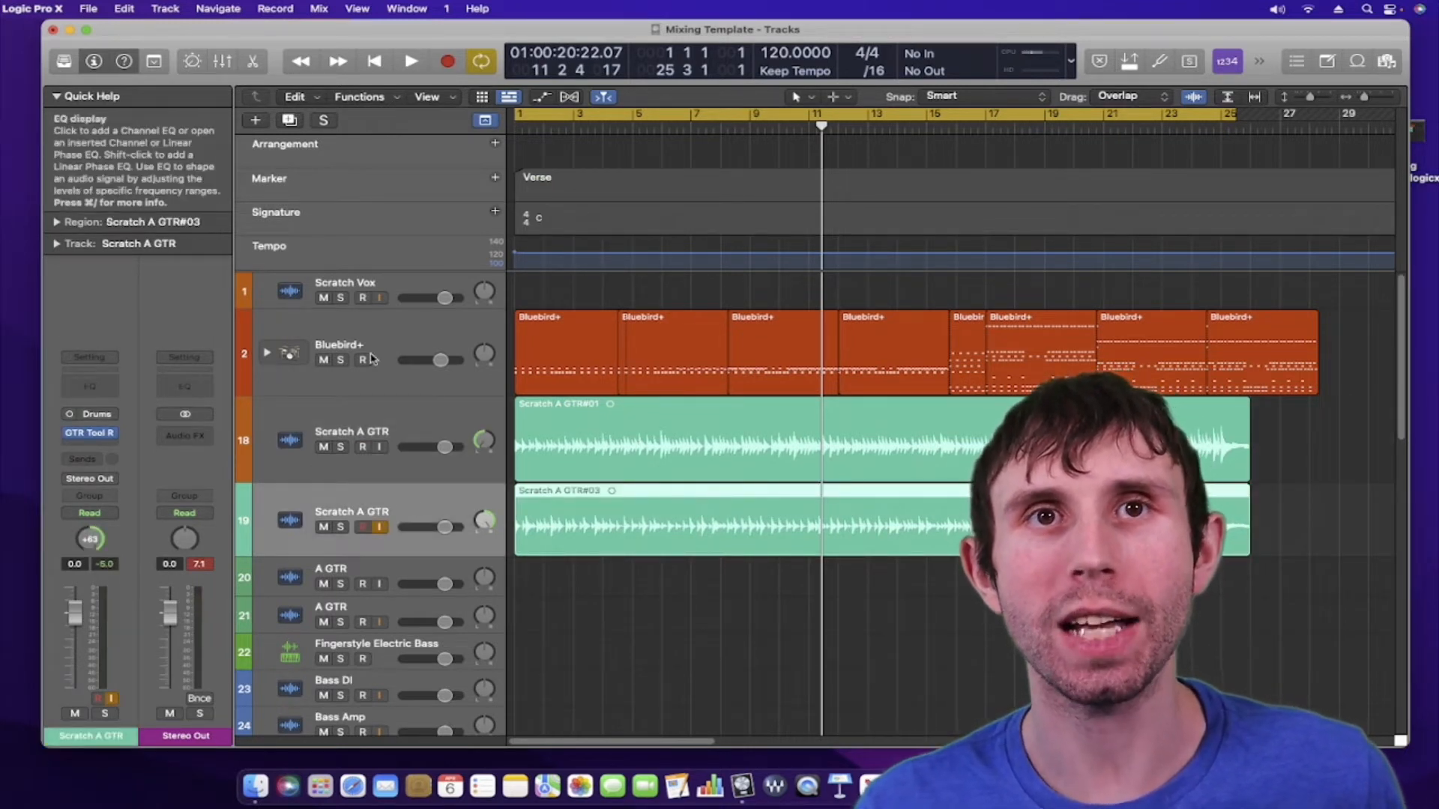
left_click_drag(891, 221, 768, 198)
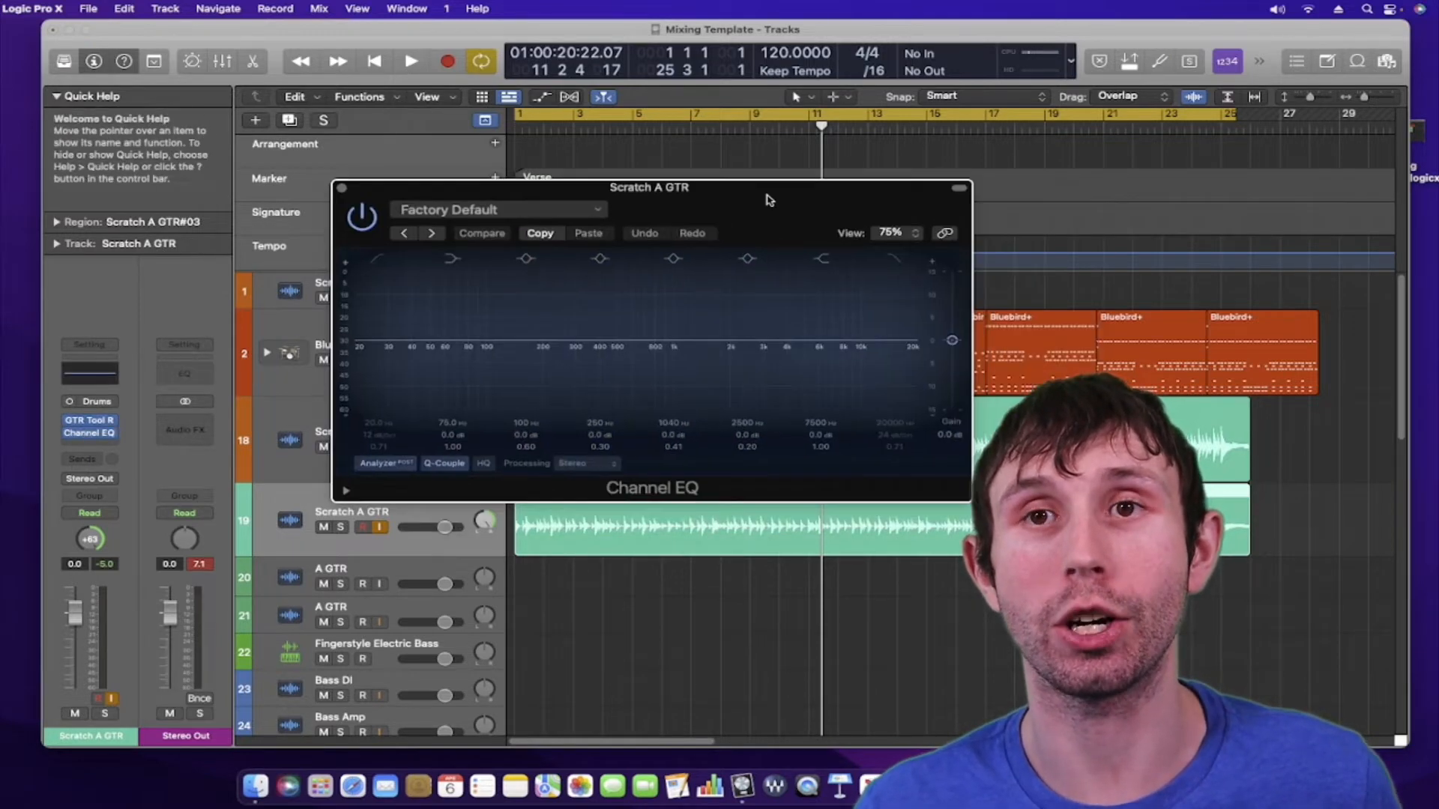
key("space")
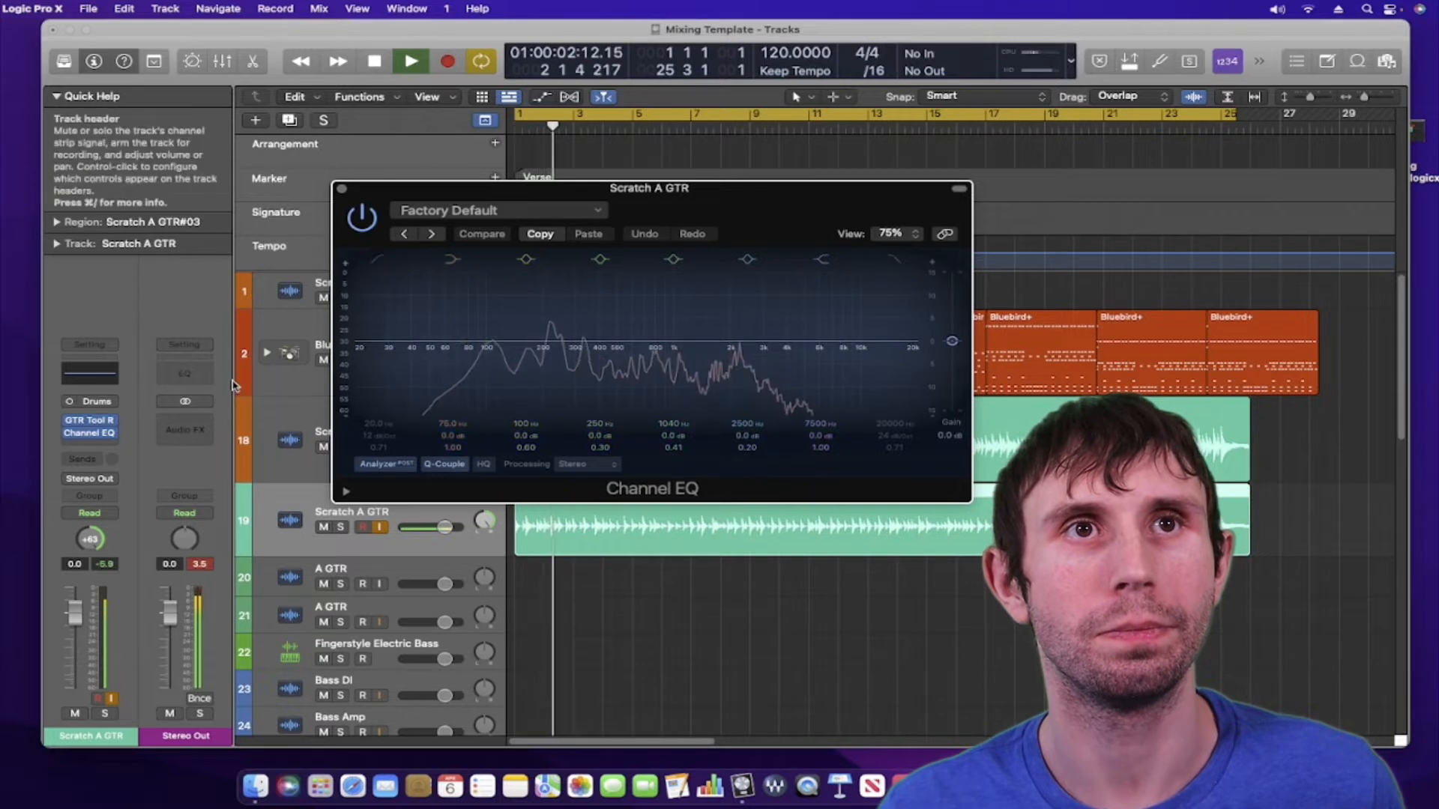
Enable the low-cut band on the second guitar's Channel EQ and adjust its cutoff upward by ear during playback
left_click(371, 259)
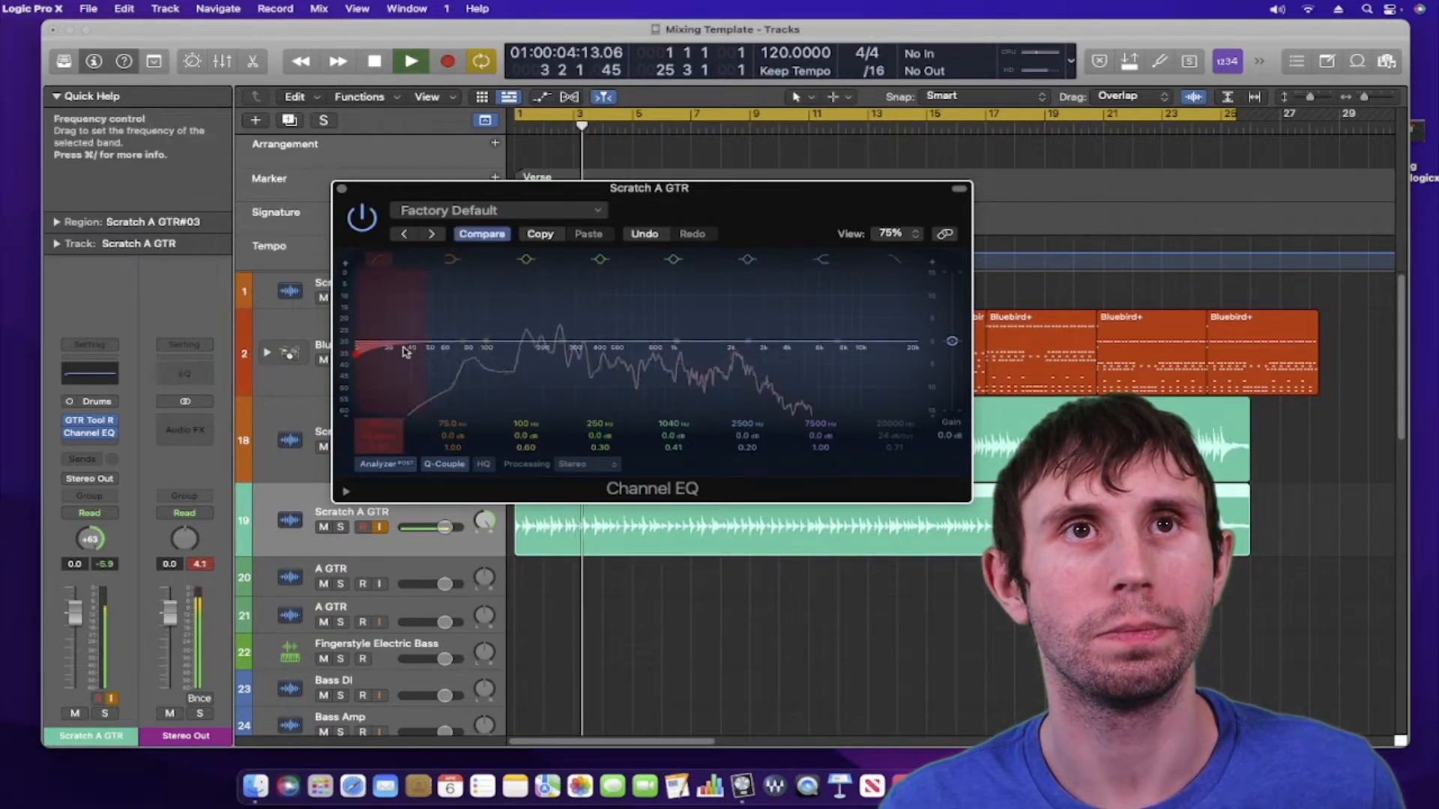
left_click_drag(380, 361, 473, 359)
right_click(472, 360)
left_click(466, 359)
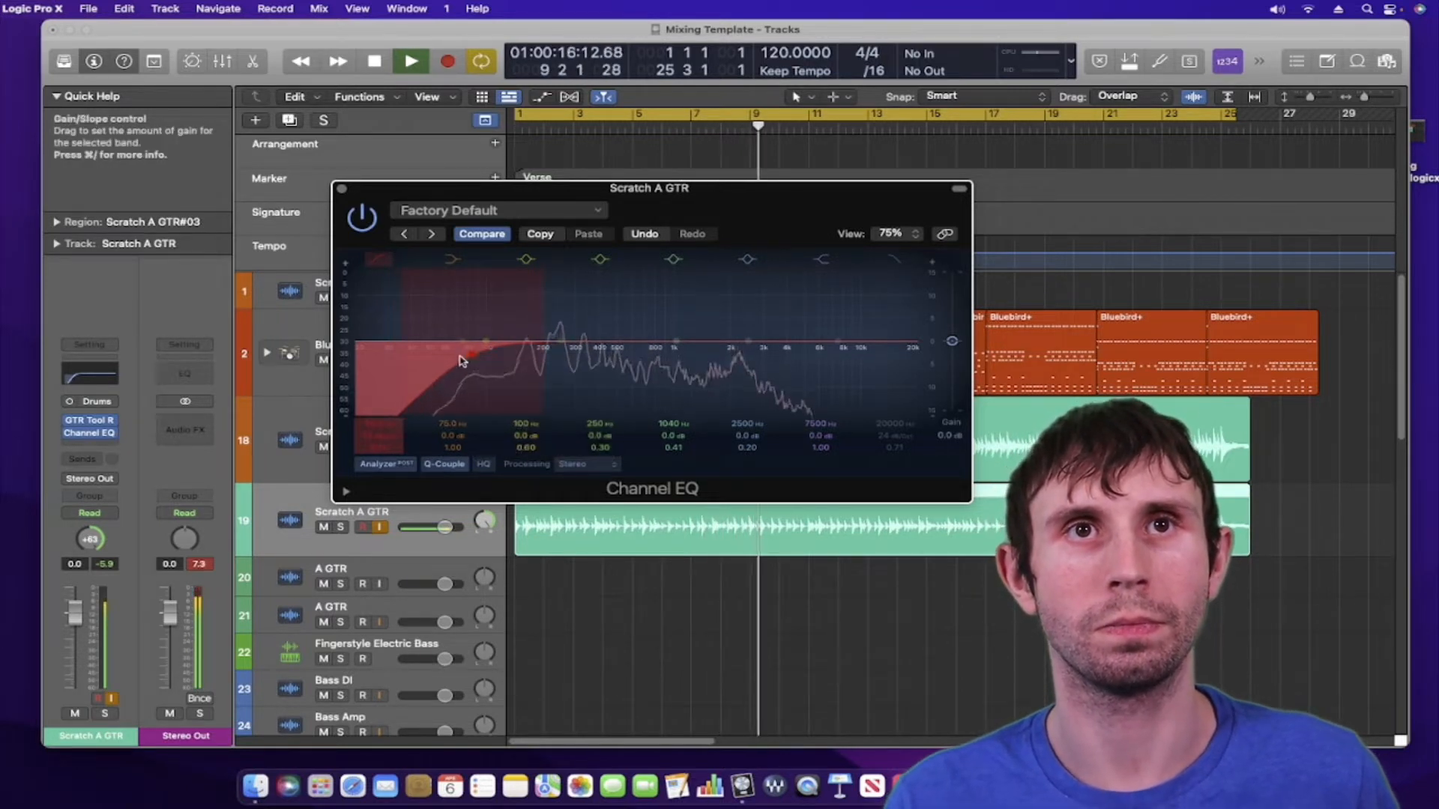
left_click_drag(475, 358, 481, 359)
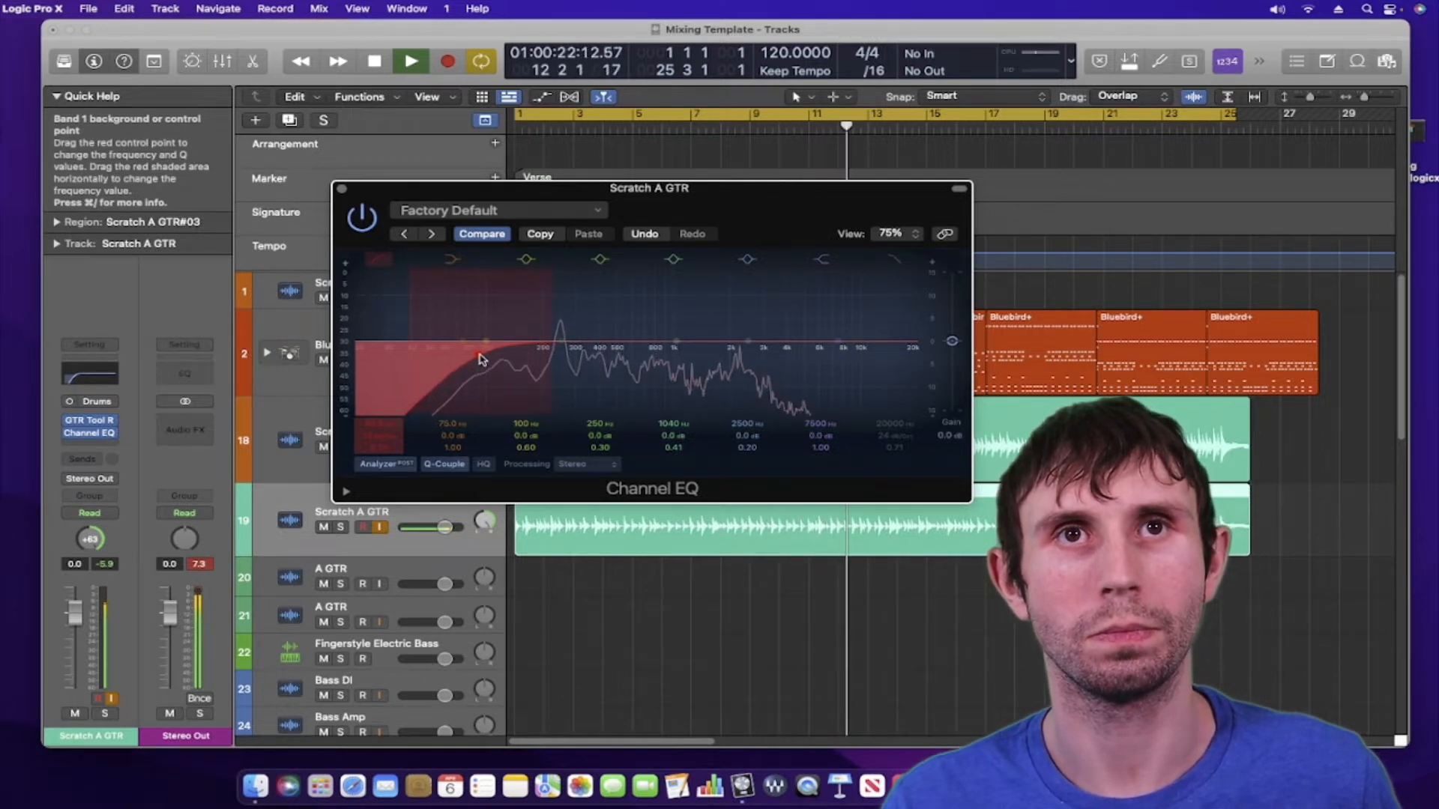
key("space")
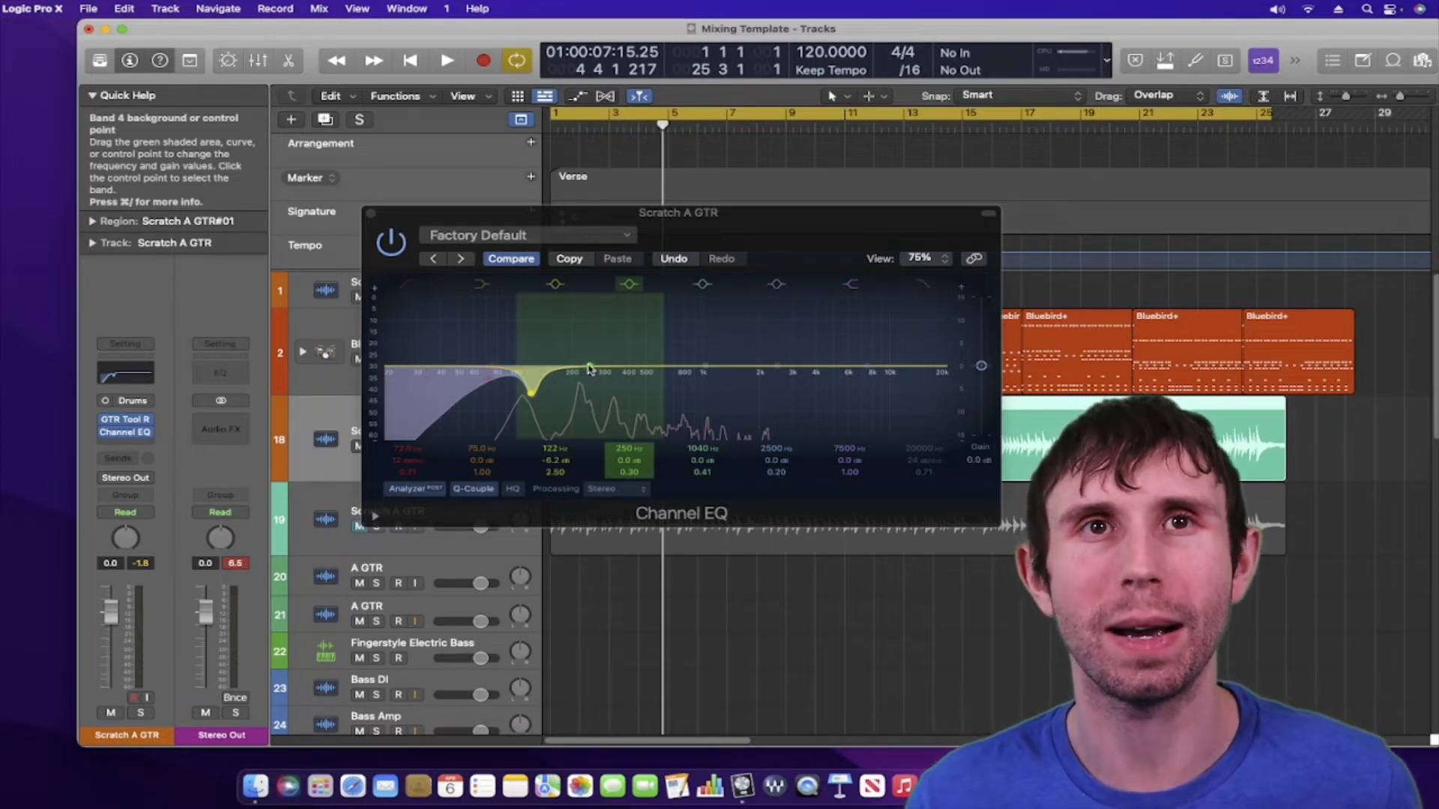
Boost EQ band 4 on the first guitar to +9.0 dB at 234 Hz with a Q of 7.00 while listening
key("space")
left_click_drag(591, 366, 589, 356)
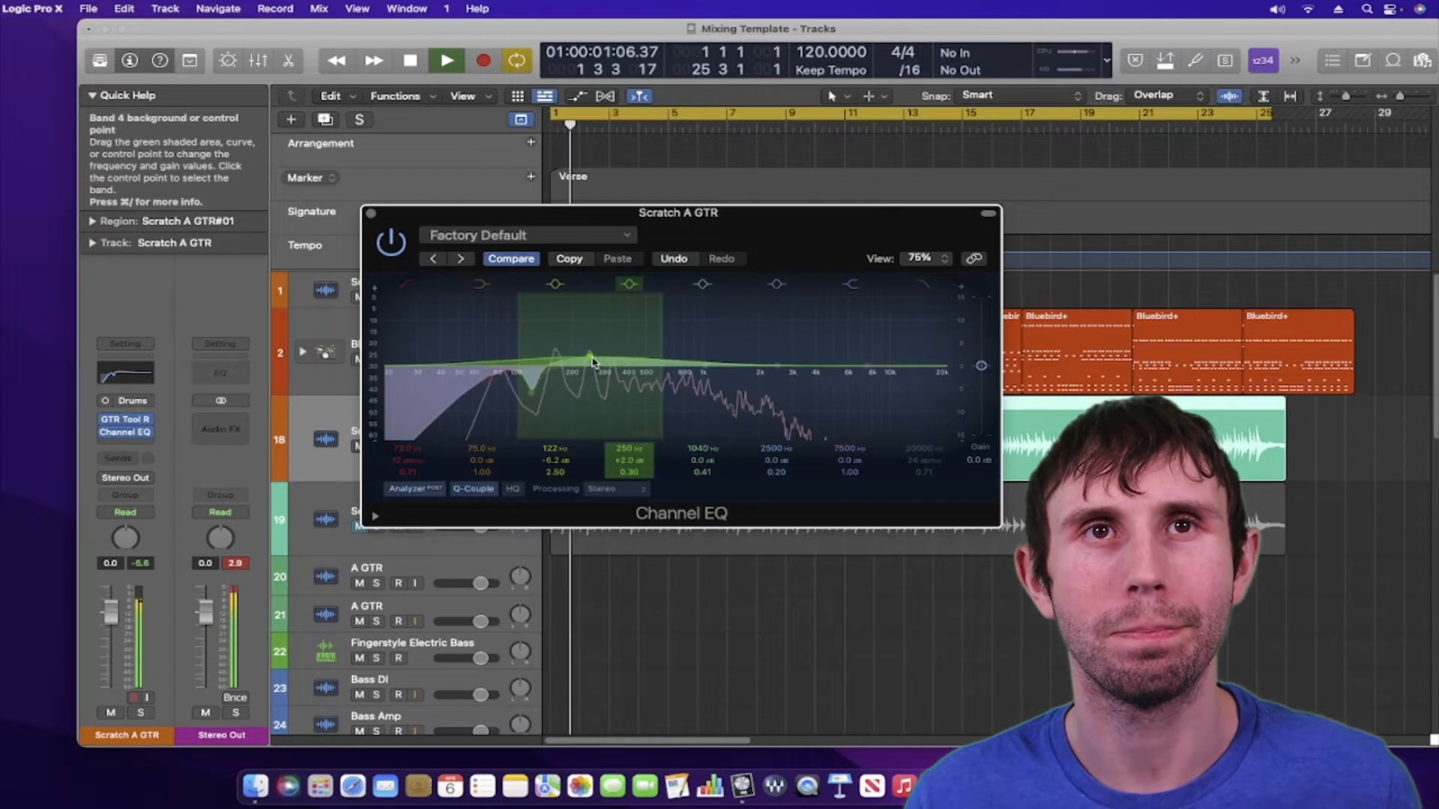
left_click_drag(628, 472, 628, 433)
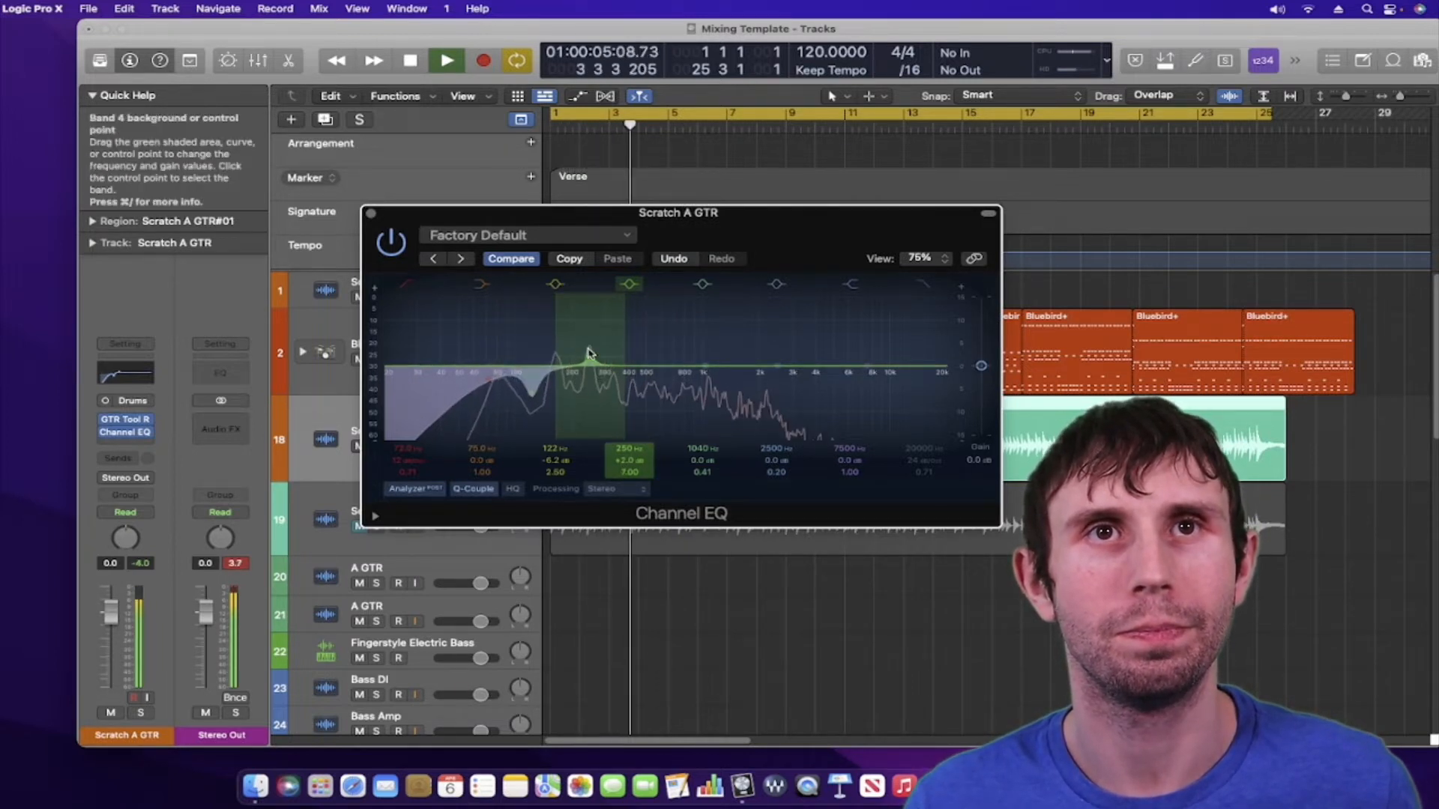
left_click_drag(589, 356, 585, 315)
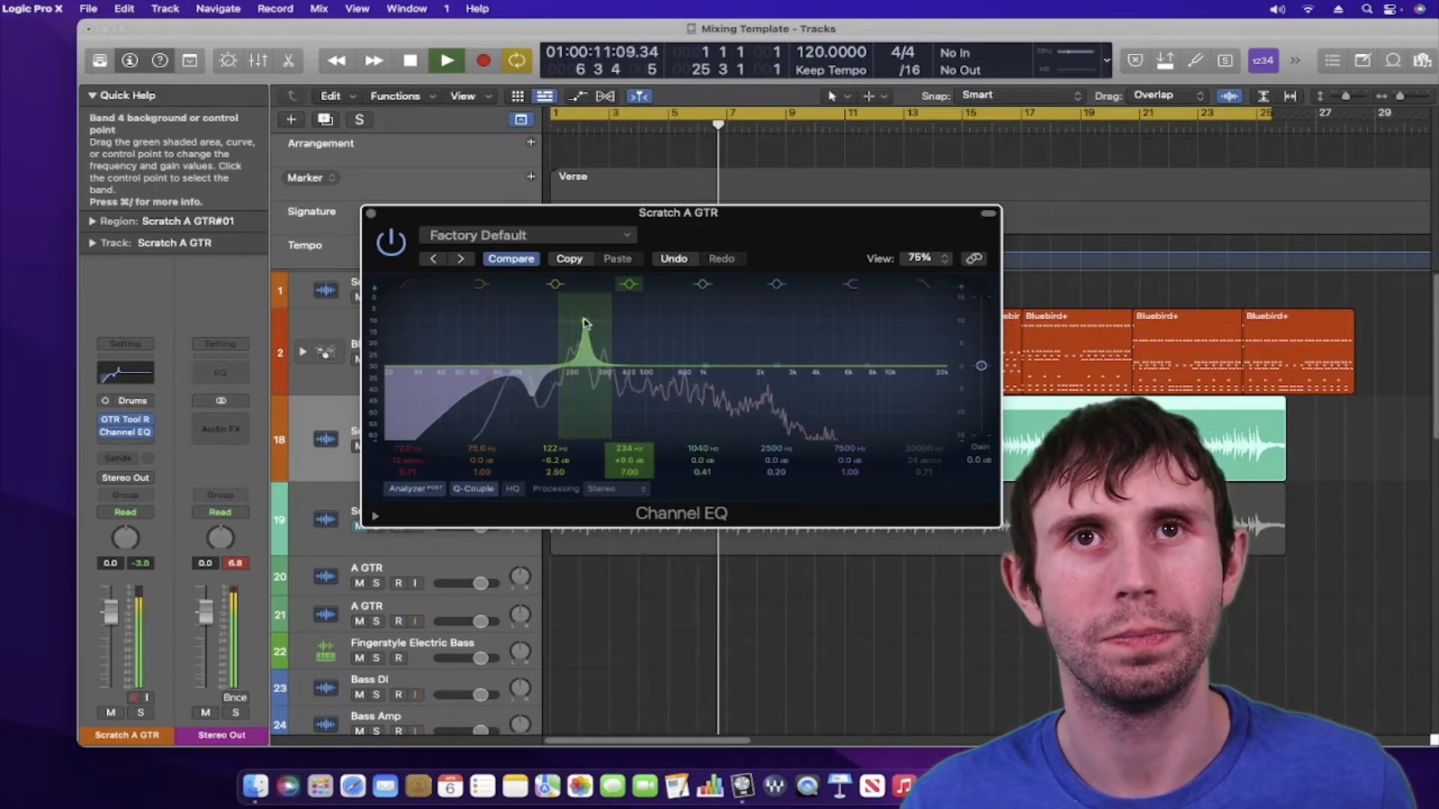
key("space")
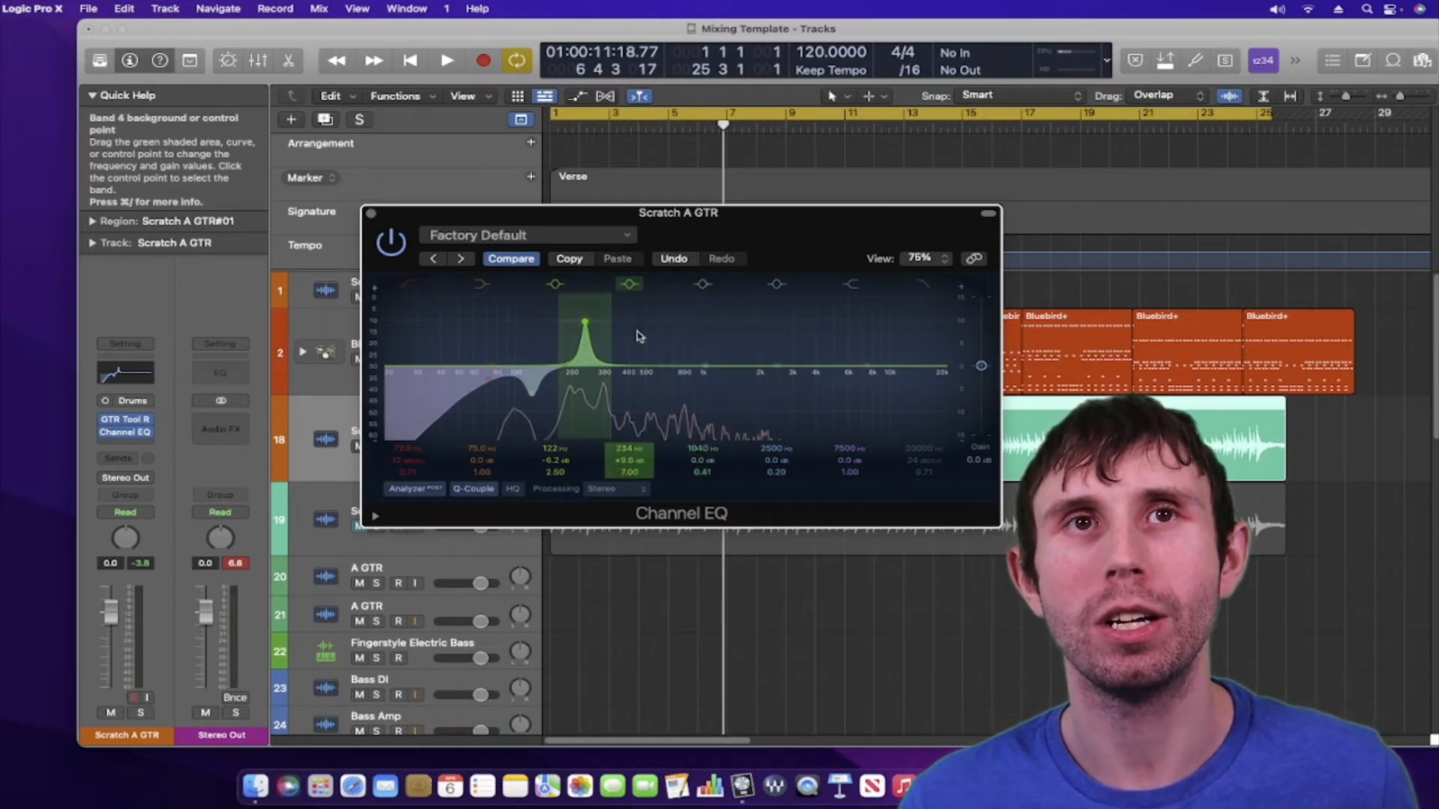
Move the narrow band 4 boost to 272 Hz at +10.7 dB and audition it from the start of the song
left_click_drag(587, 323, 598, 319)
key("Return")
key("space")
right_click(597, 318)
left_click(599, 320)
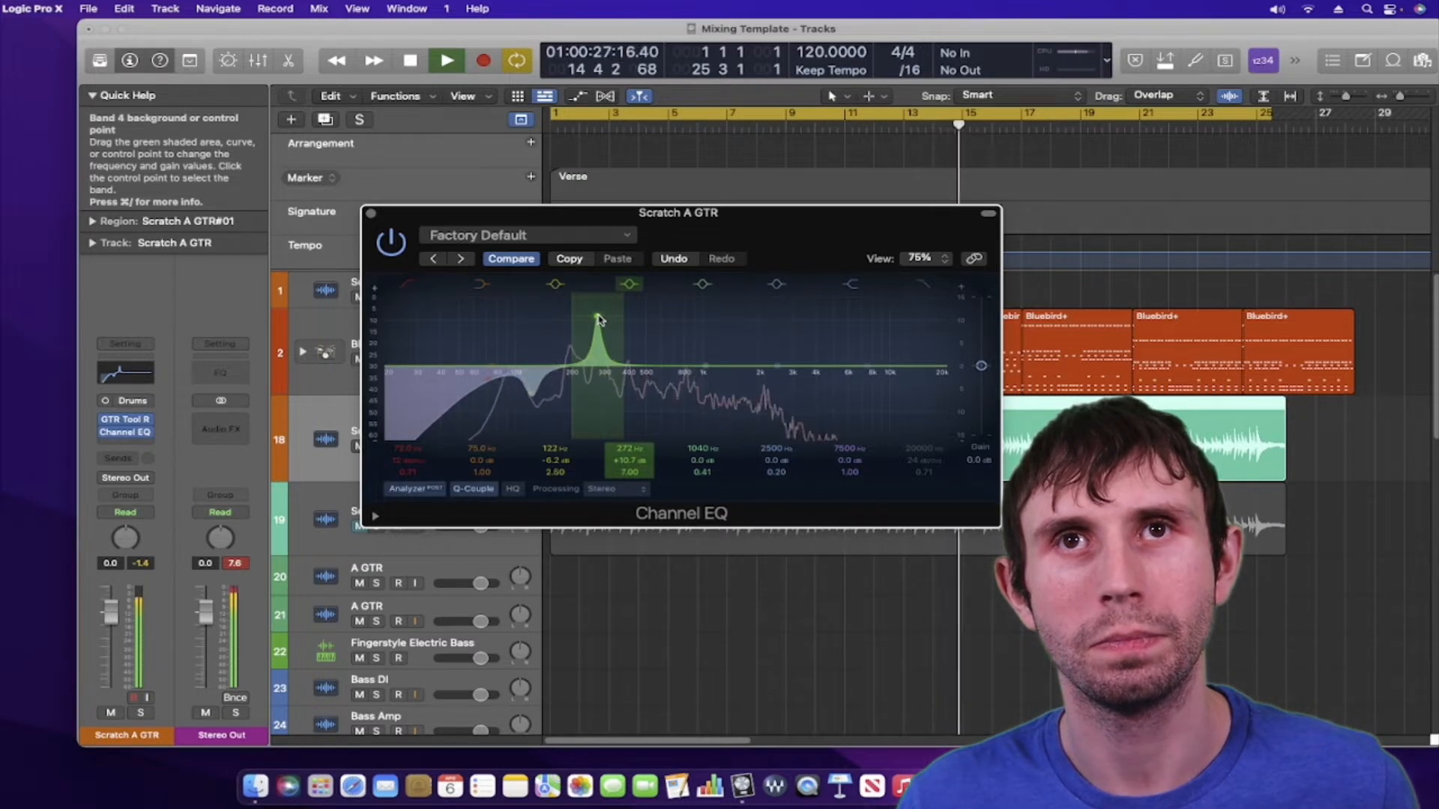
key("space")
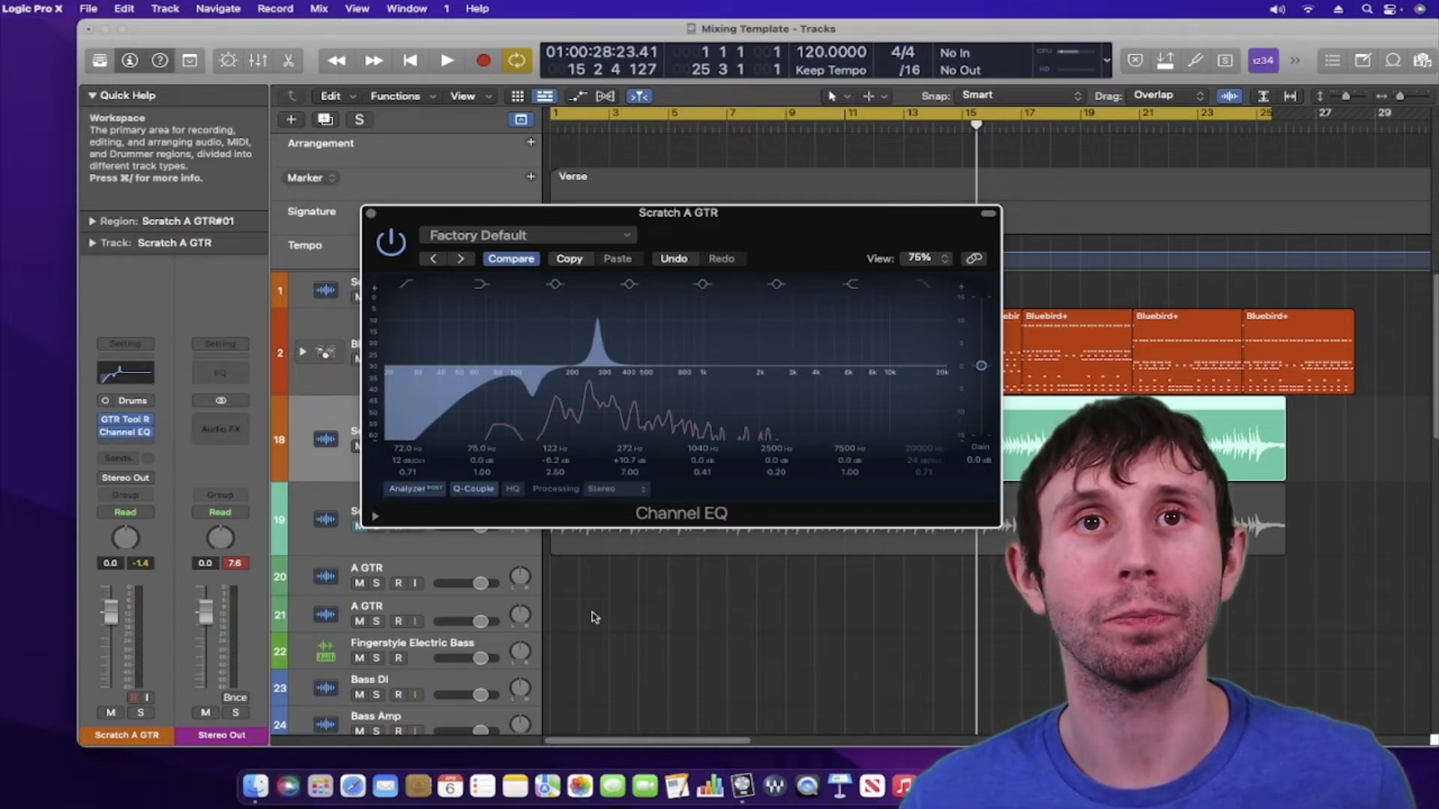
Reduce the 272 Hz boost to +3.8 dB and widen its Q to 3.60 while the song plays
key("space")
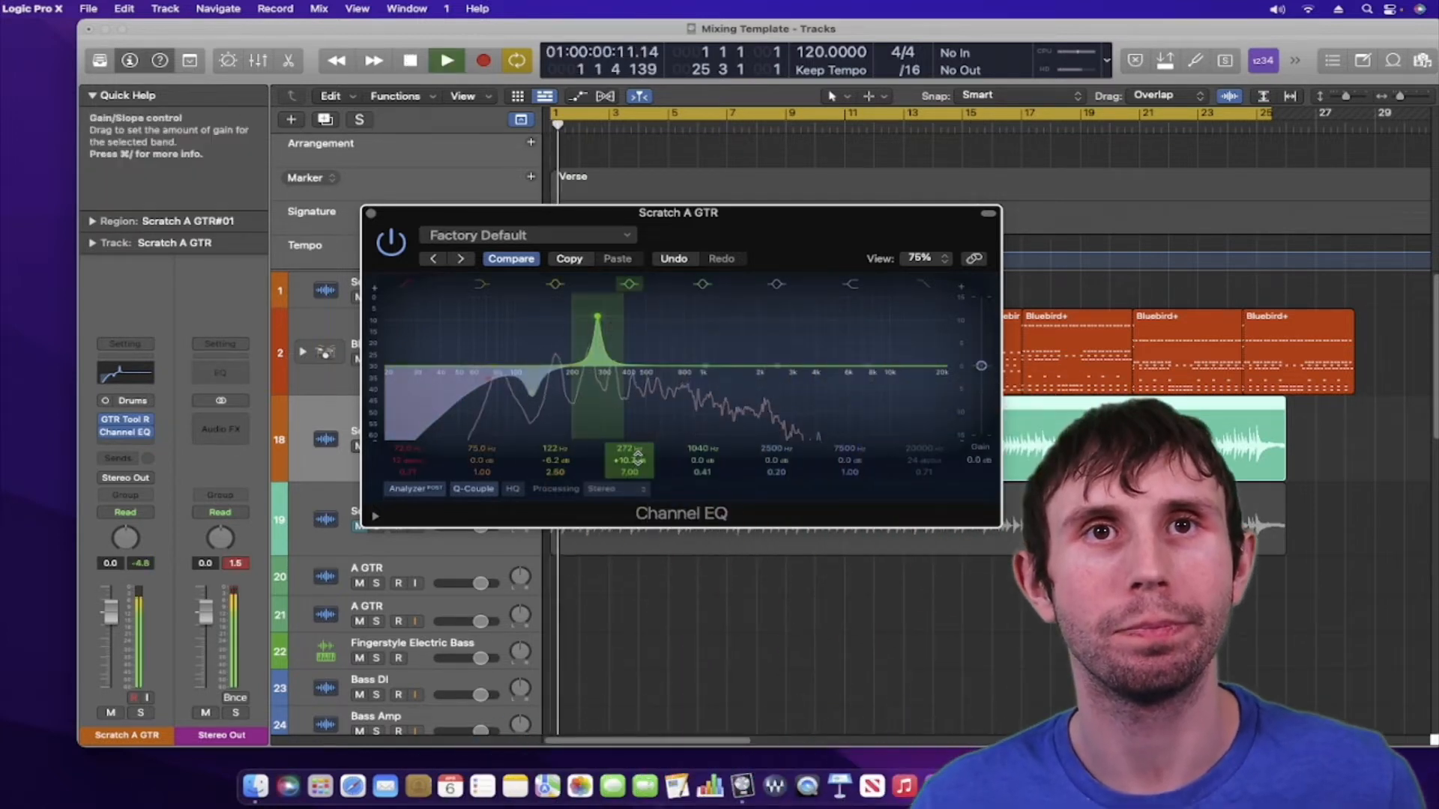
mouse_move(632, 462)
left_mouse_down()
mouse_move(632, 499)
mouse_move(627, 483)
left_mouse_up()
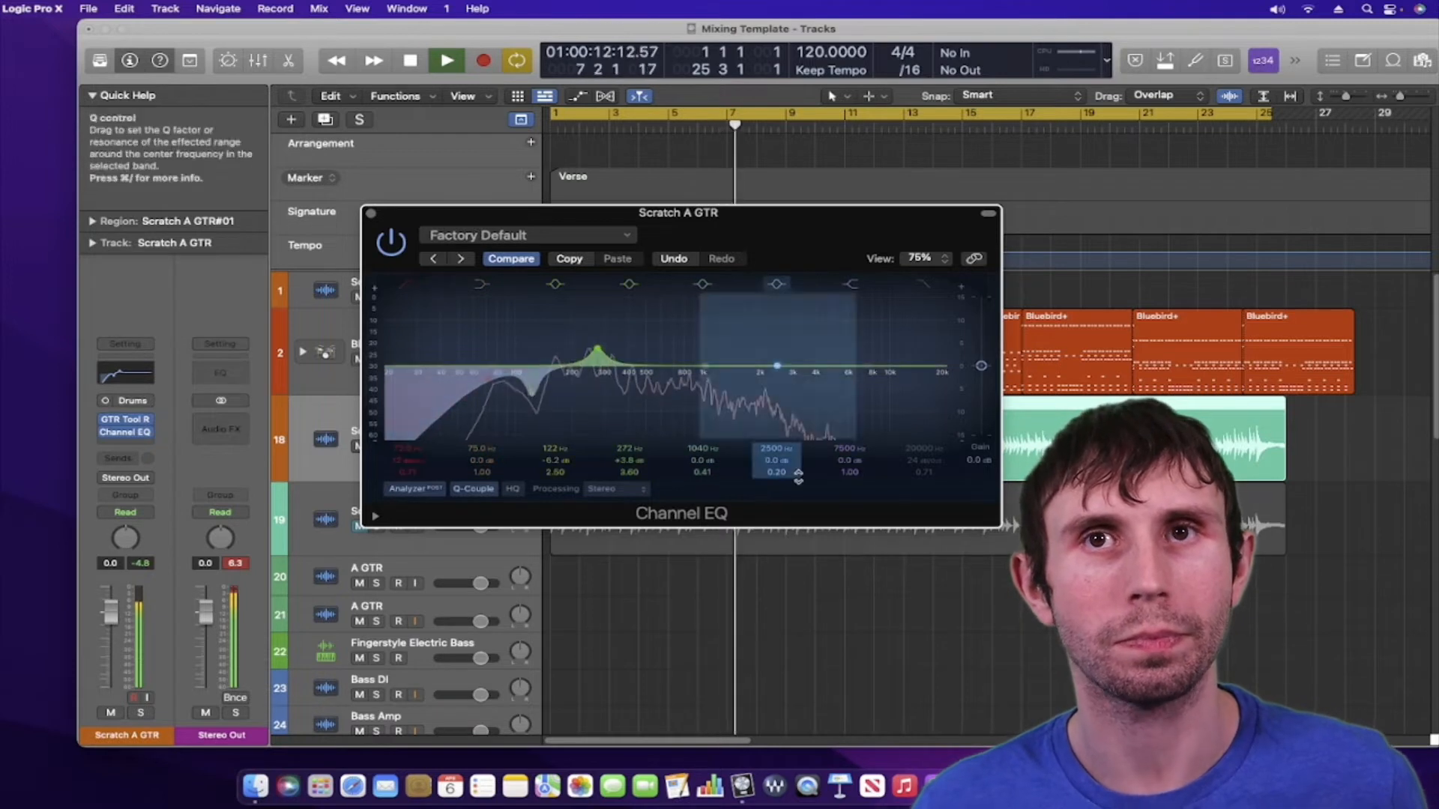
key("space")
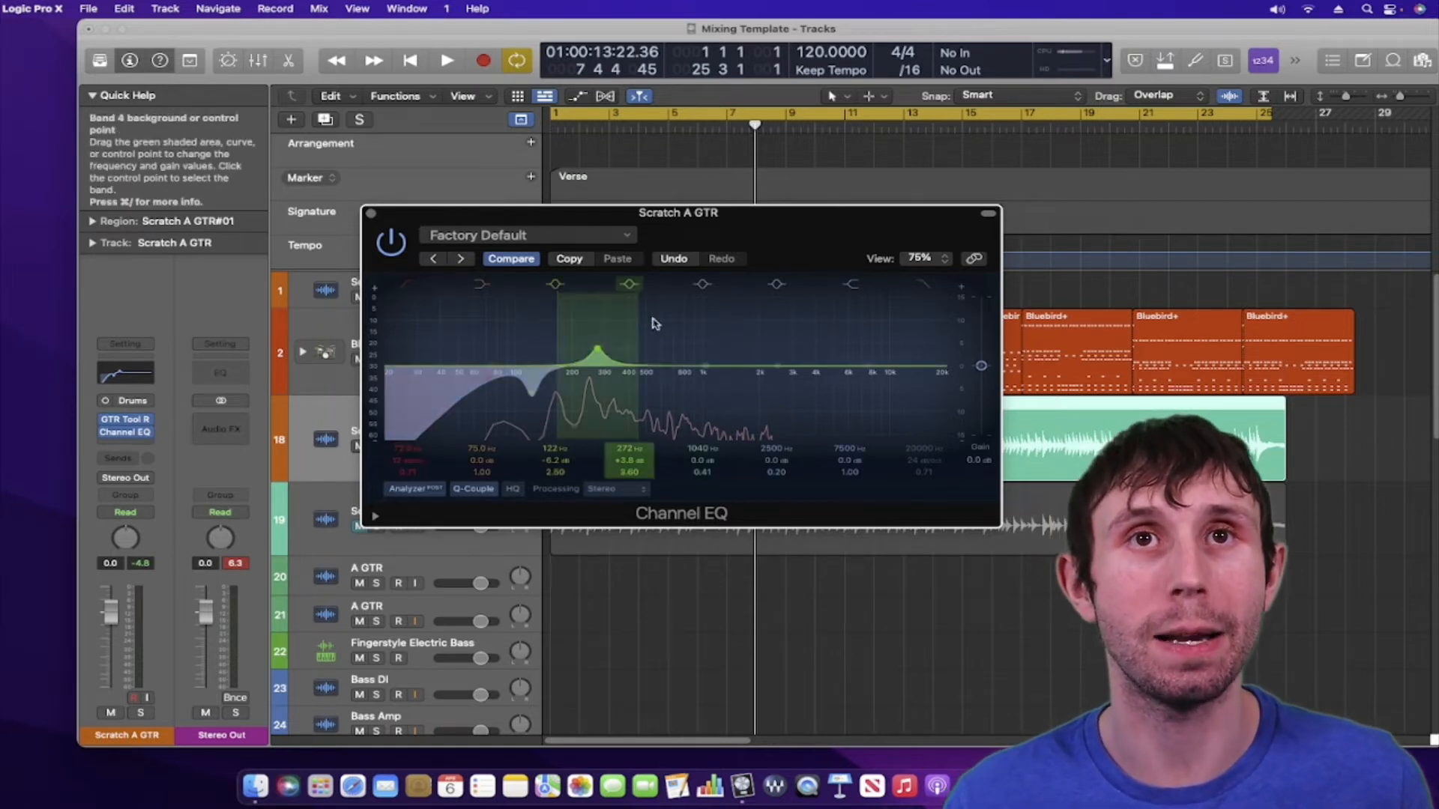
Set EQ band 5 on the first guitar to a +2.2 dB boost at 750 Hz and audition it
mouse_move(706, 368)
left_mouse_down()
mouse_move(678, 370)
mouse_move(679, 355)
left_mouse_up()
key("space")
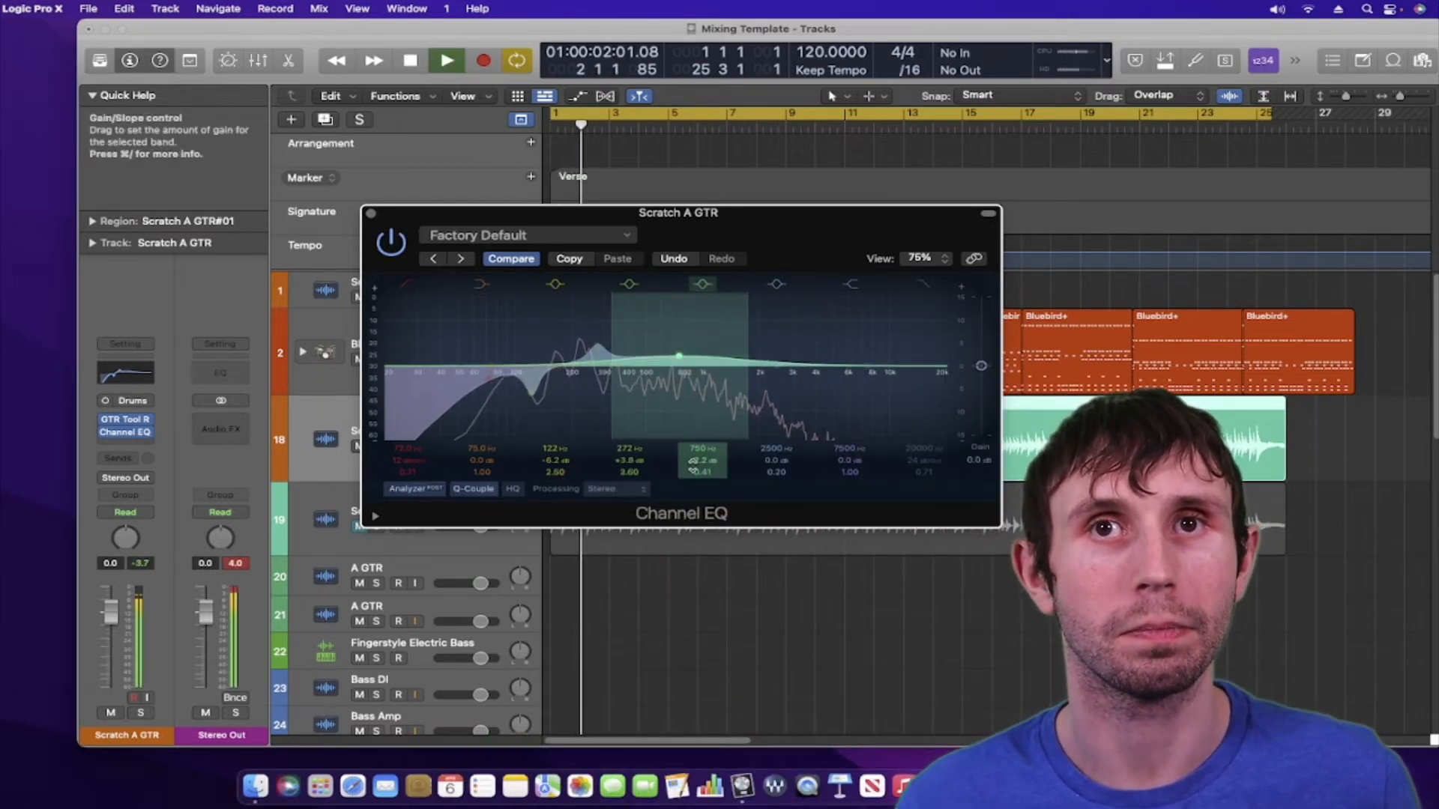
left_click_drag(749, 235, 617, 241)
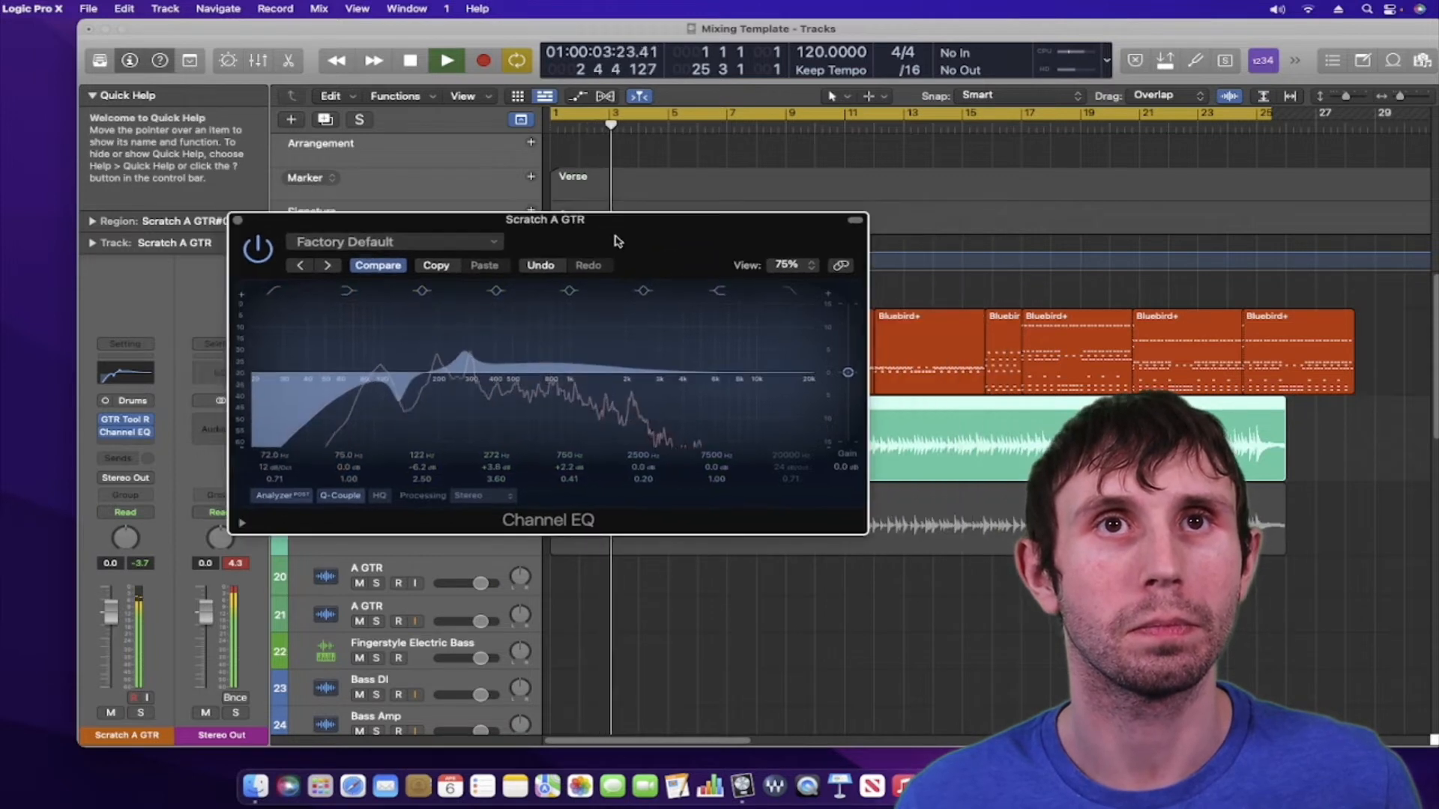
Narrow EQ band 5 on the first guitar to a Q of 5.00 and sweep its boost to 620 Hz at +6.8 dB during playback
left_click_drag(568, 479, 568, 450)
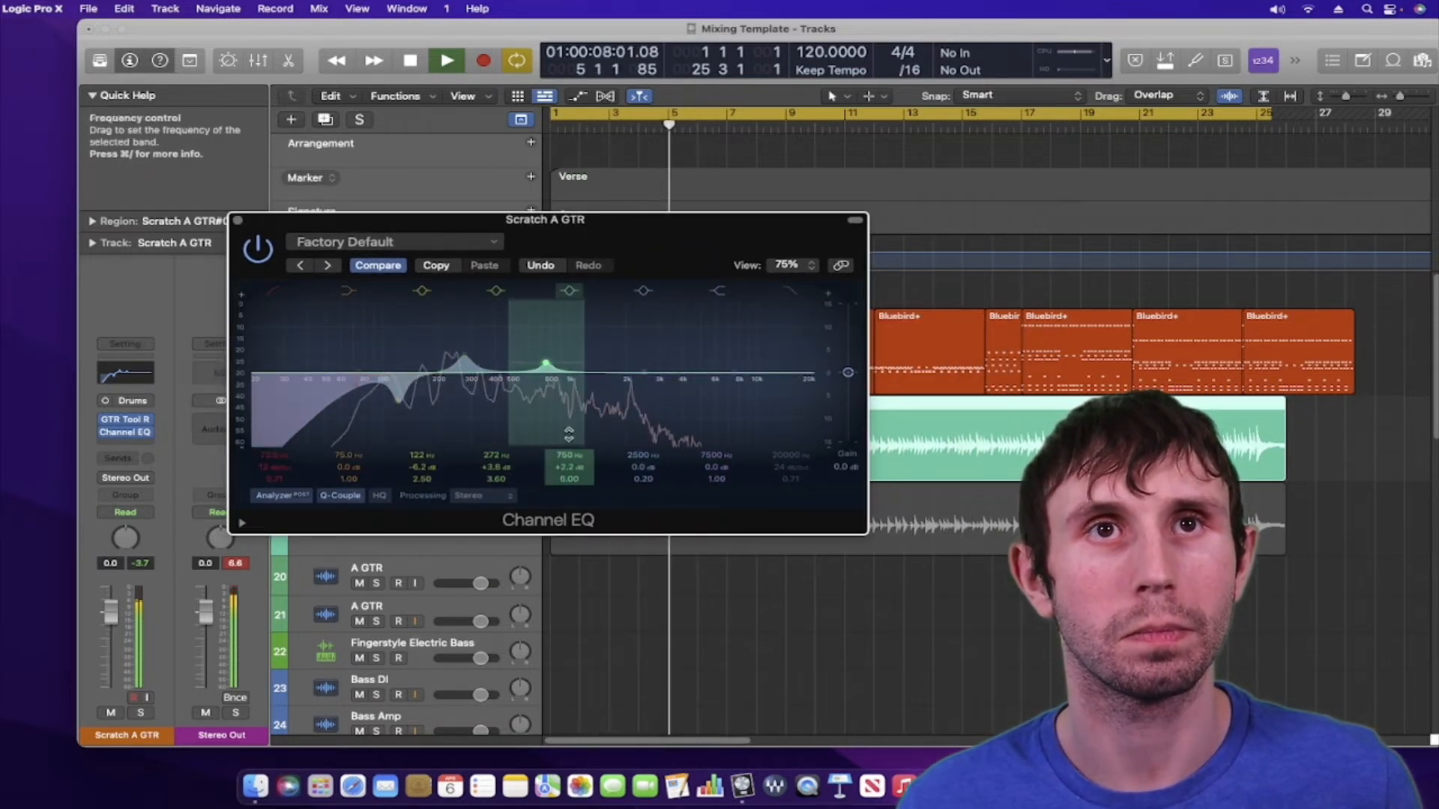
left_click_drag(544, 364, 537, 341)
left_click_drag(540, 338, 527, 344)
right_click(538, 339)
left_click(531, 342)
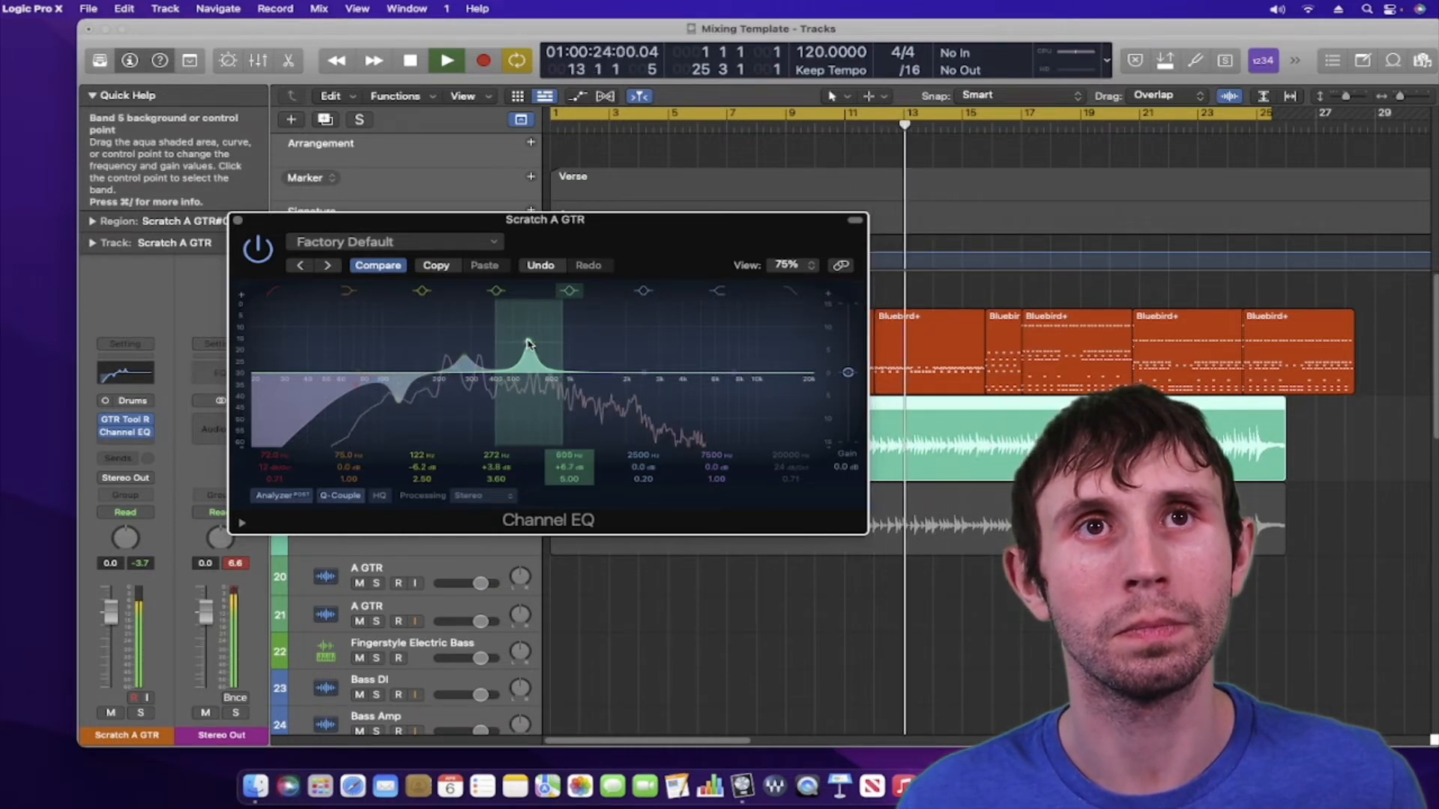
left_click_drag(527, 344, 529, 344)
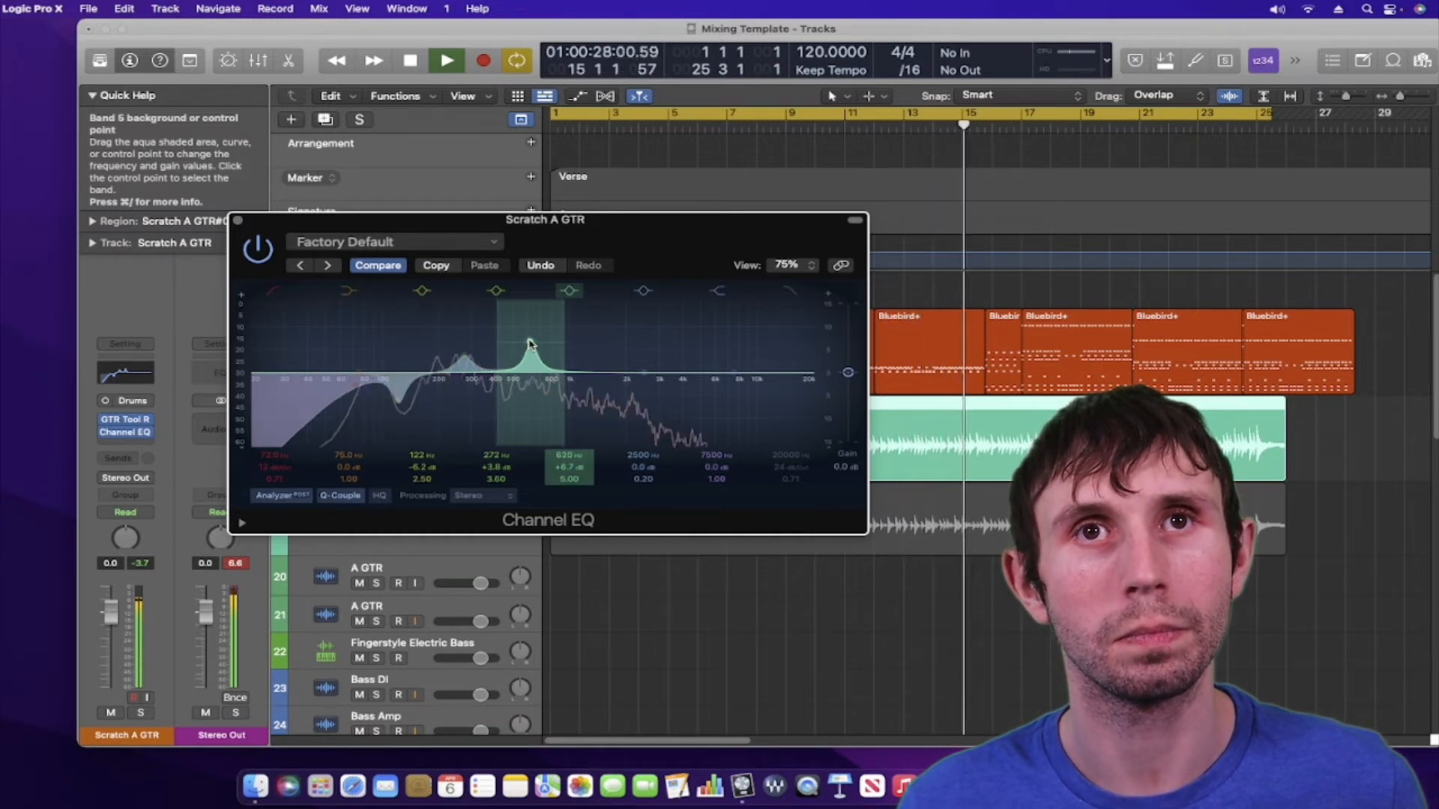
key("space")
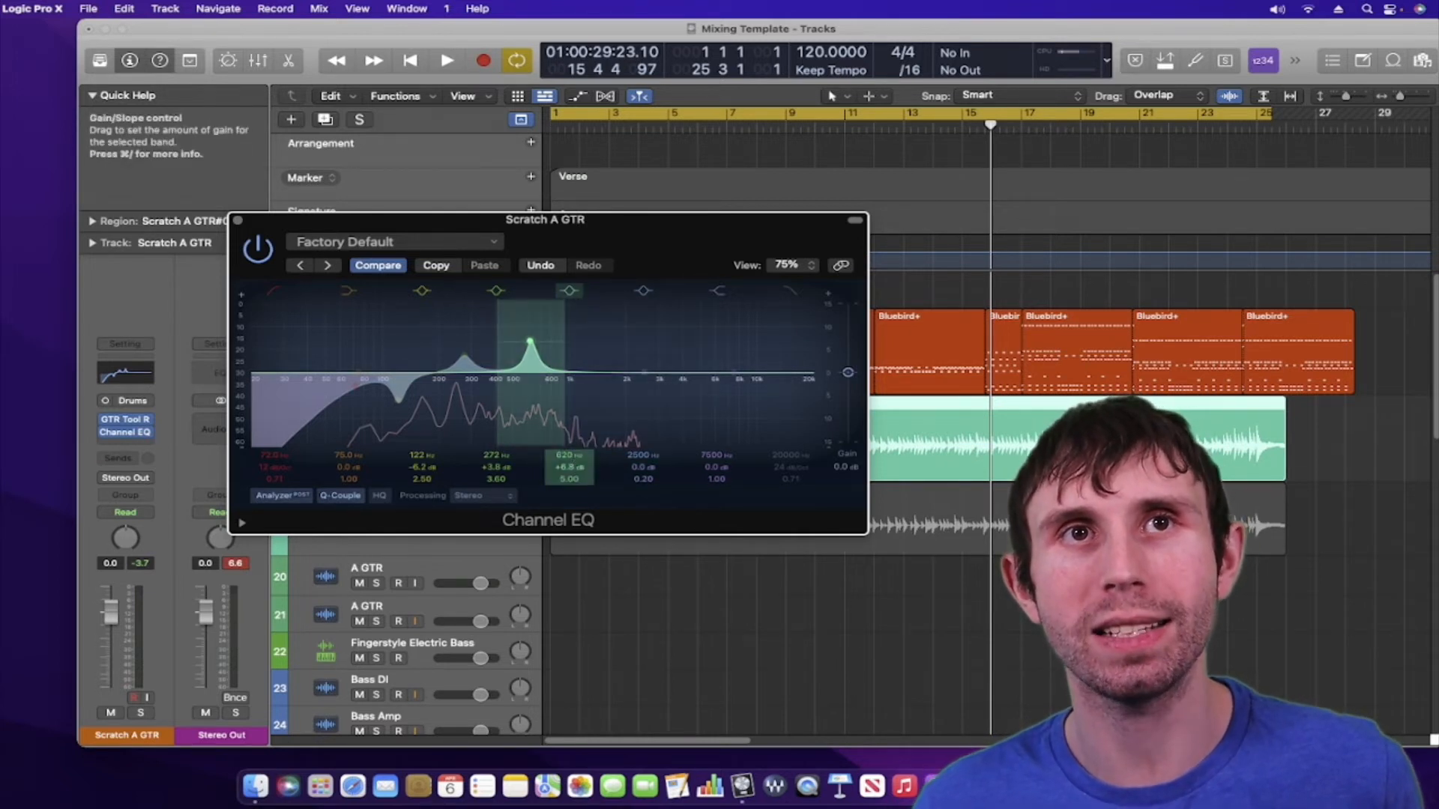
Reduce the 620 Hz boost to +3.8 dB, widen its Q to 3.40 and audition it from the start of the song
mouse_move(569, 466)
left_mouse_down()
mouse_move(574, 484)
mouse_move(575, 465)
left_mouse_up()
key("space")
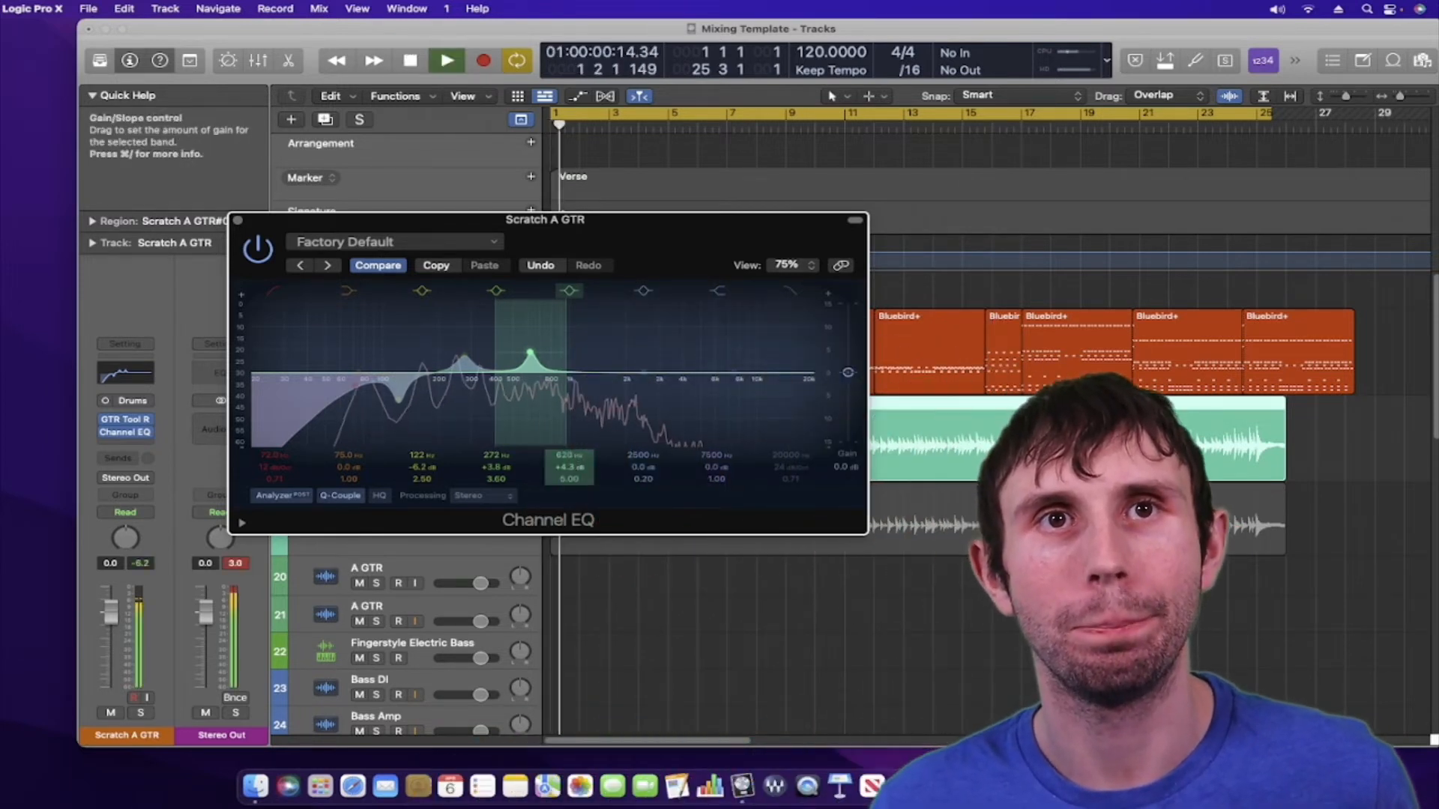
left_click_drag(569, 467, 569, 471)
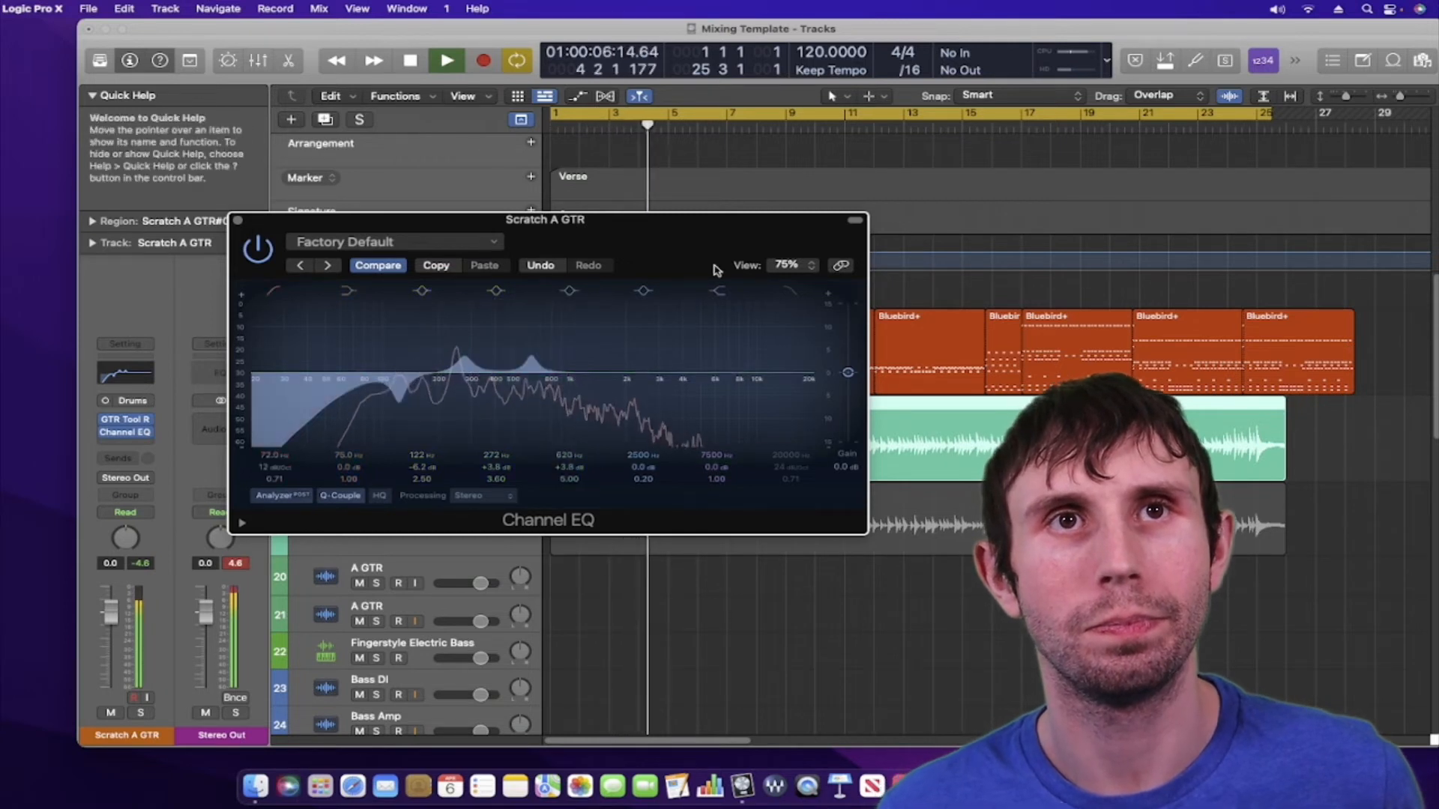
key("space")
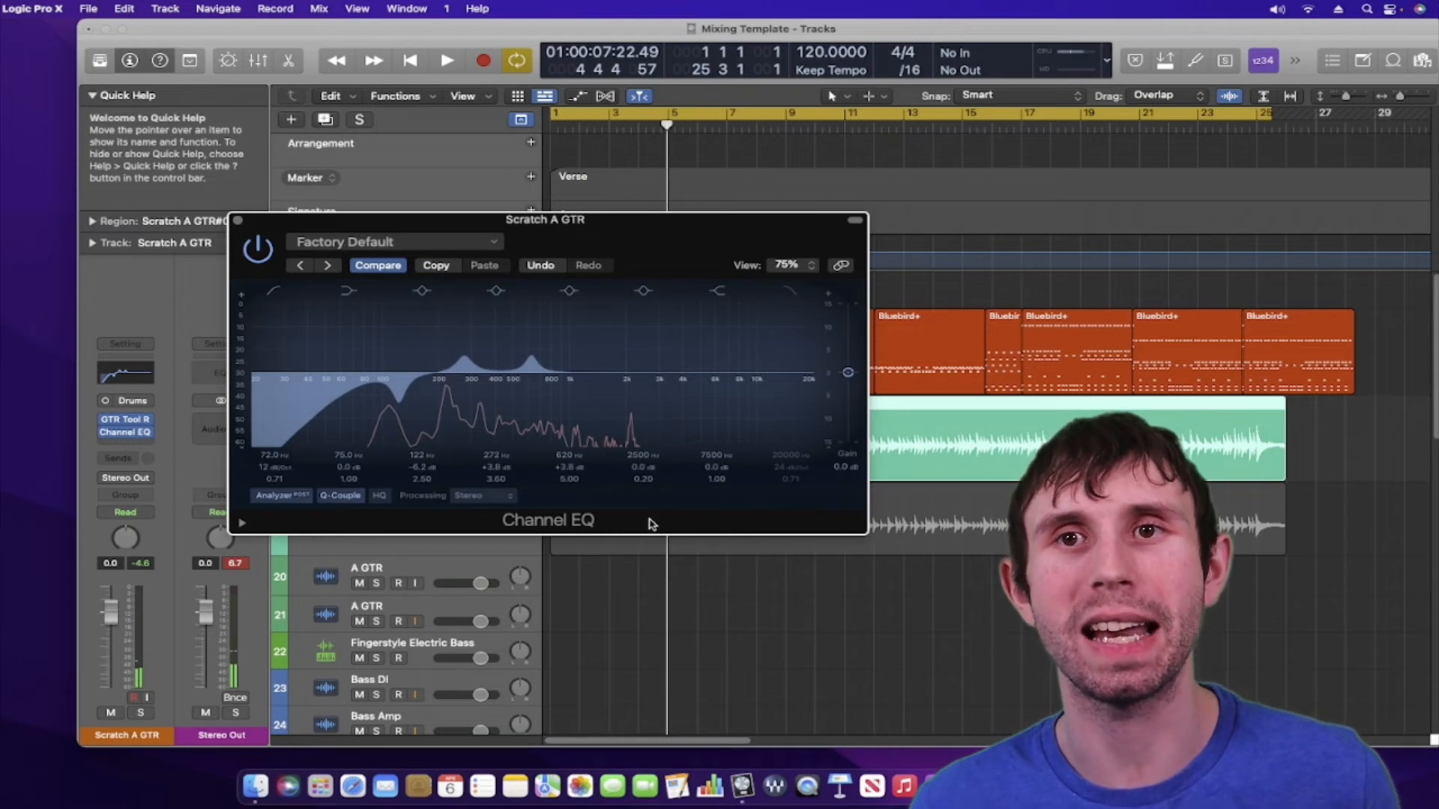
key("space")
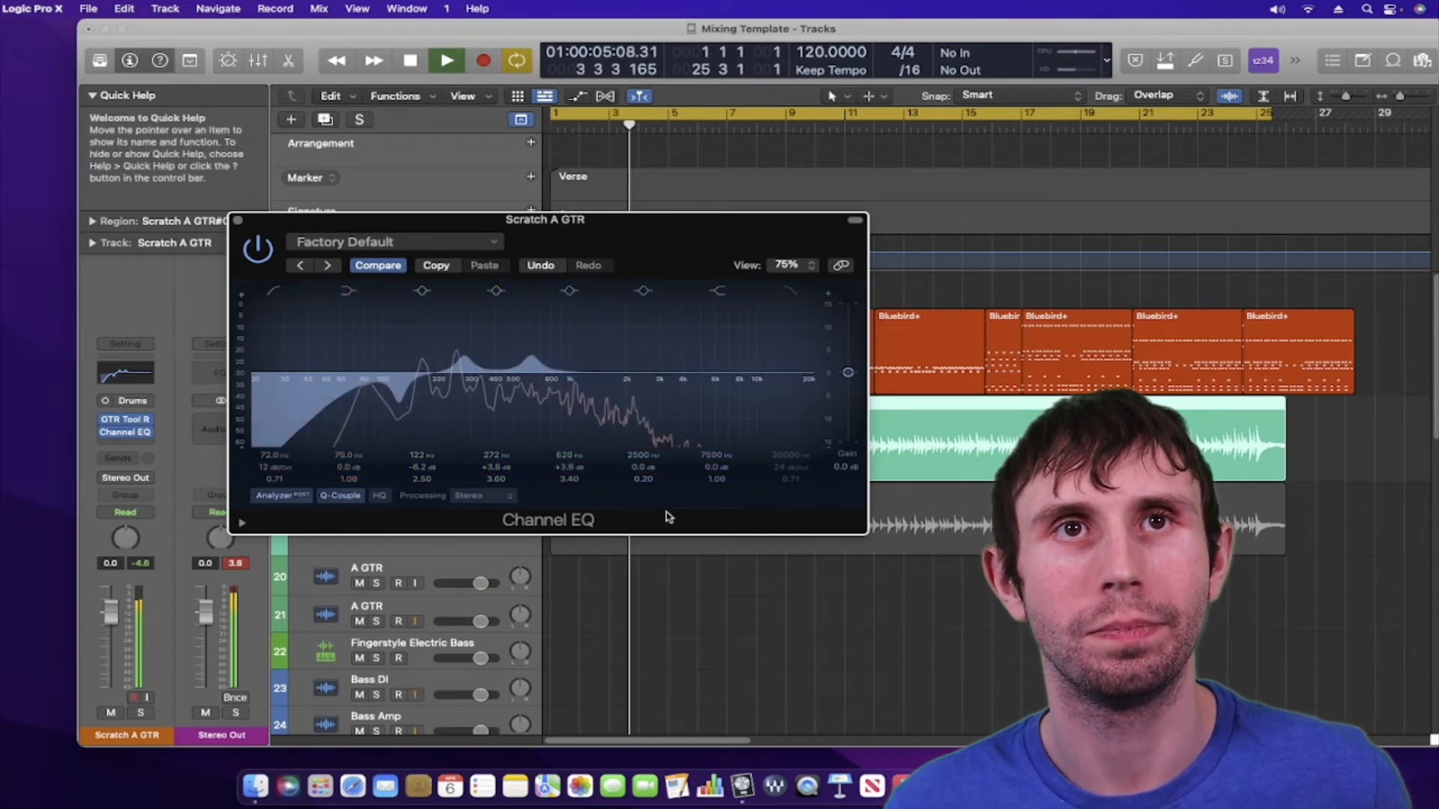
key("space")
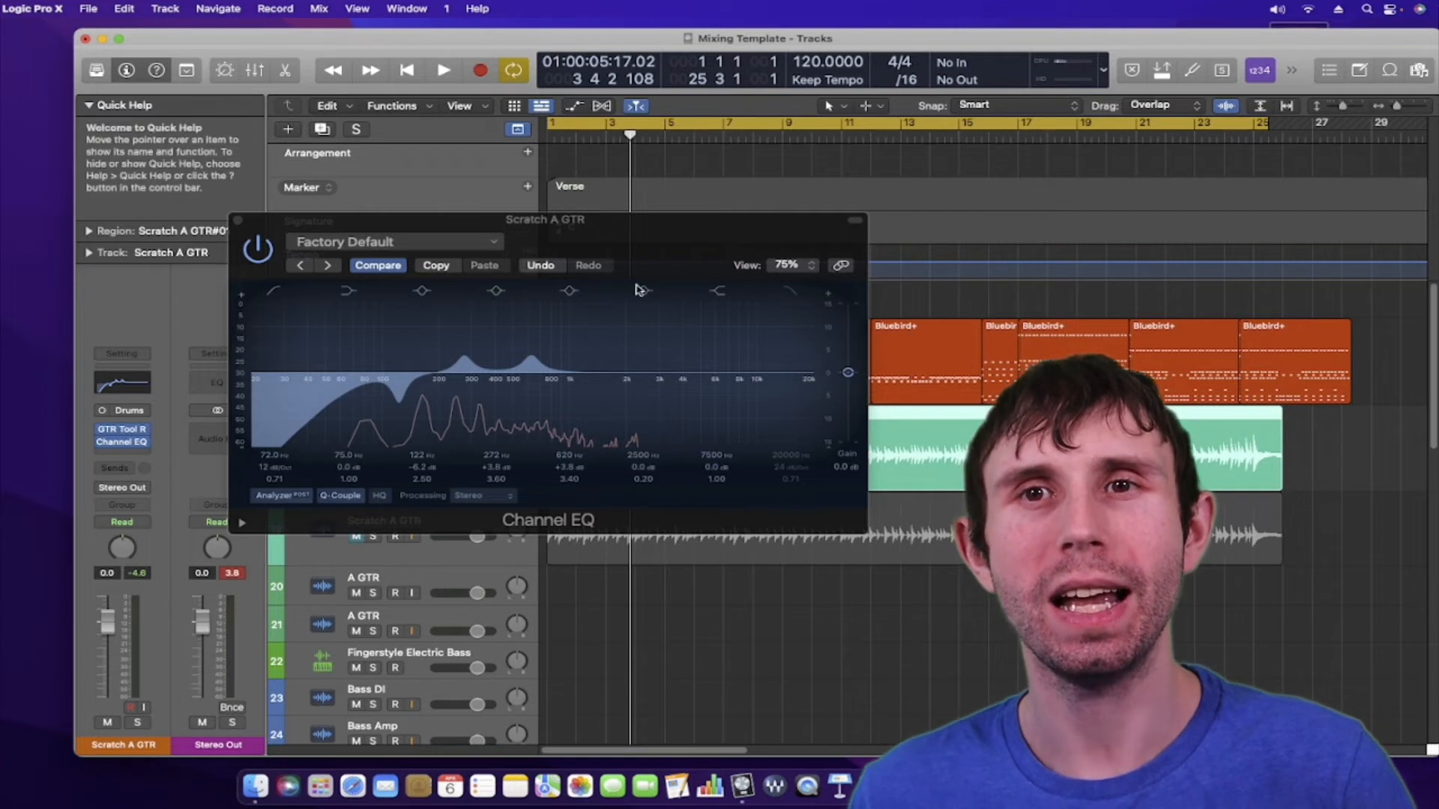
Play the song from the start and repeatedly bypass and re-enable the first guitar's Channel EQ to compare the sound, leaving it enabled
key("space")
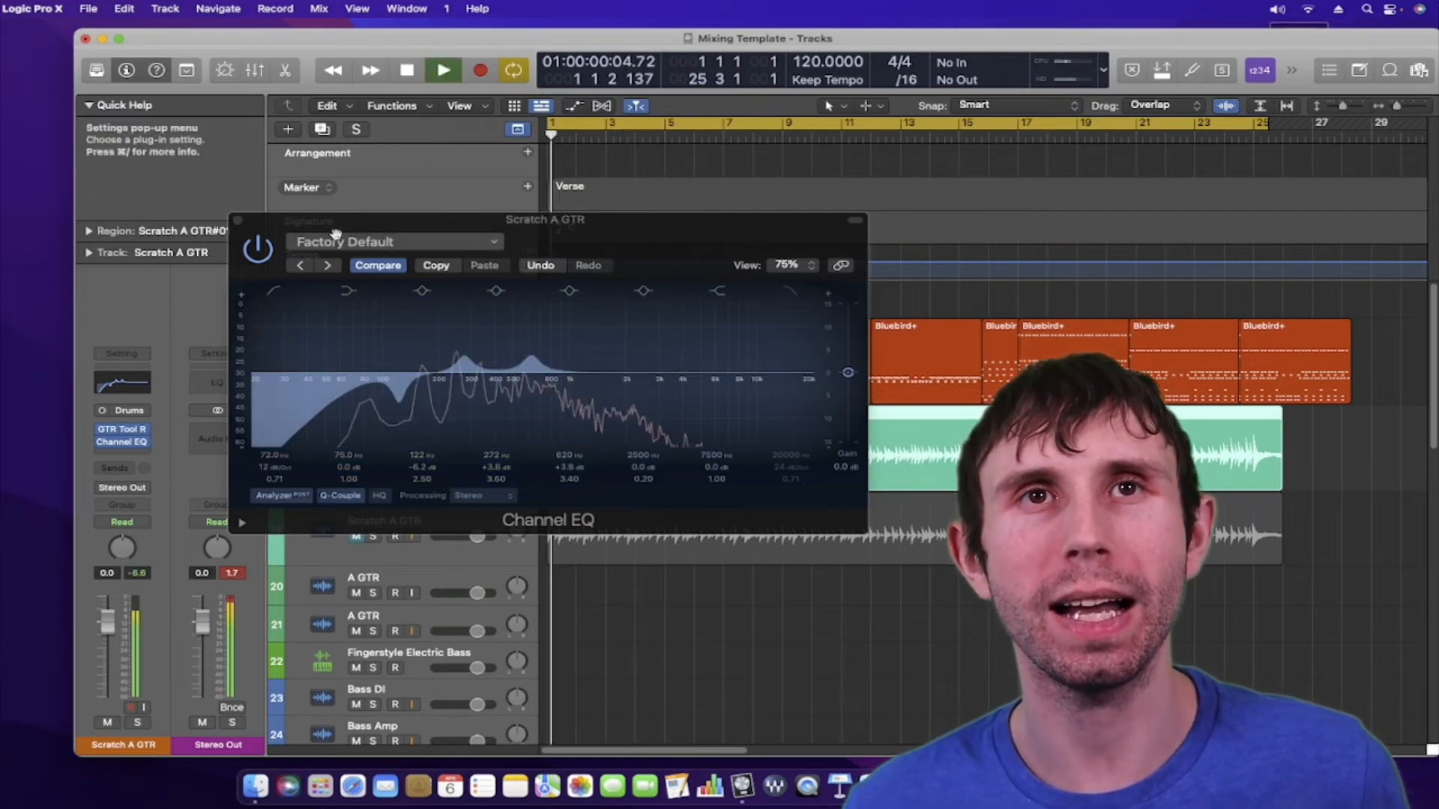
left_click(259, 253)
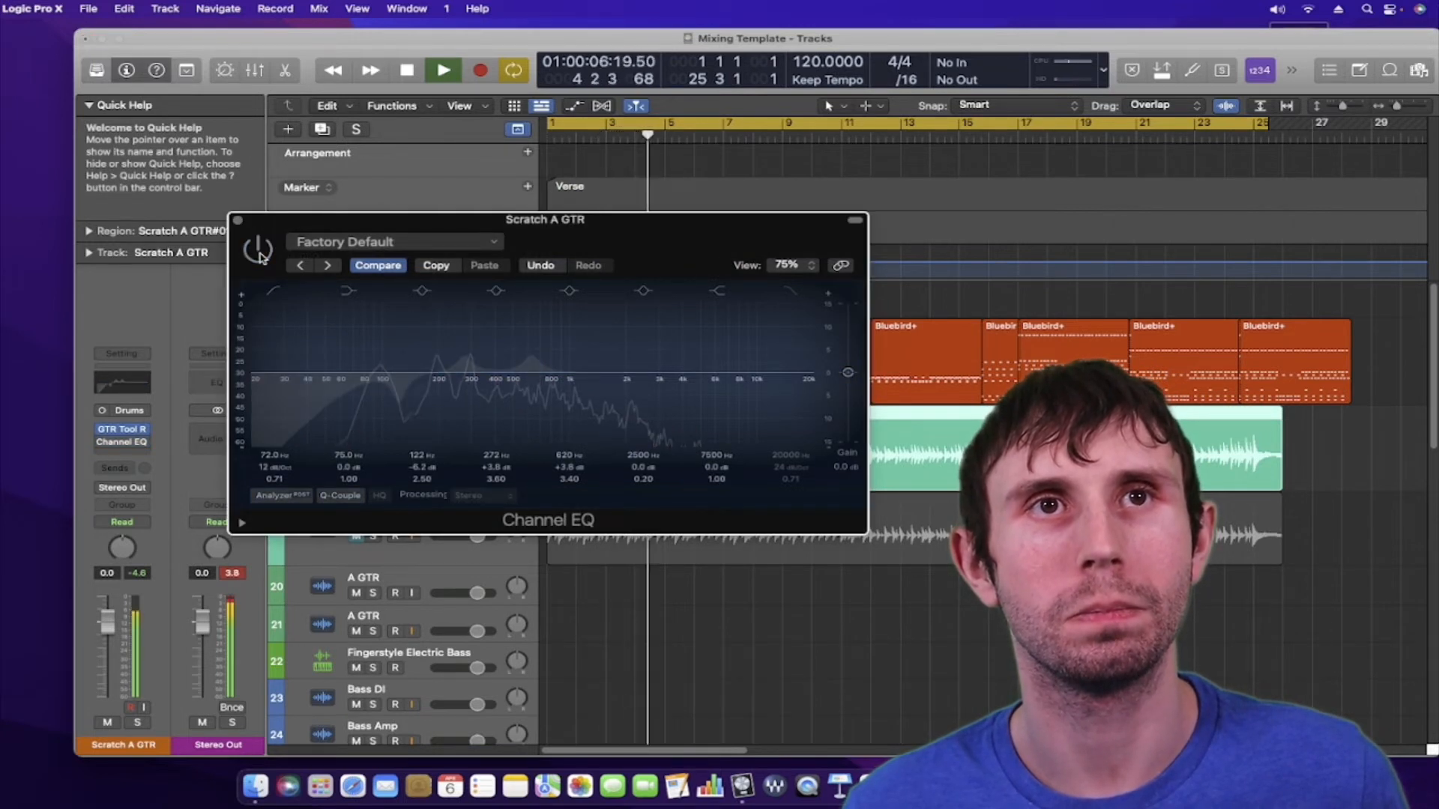
left_click(258, 253)
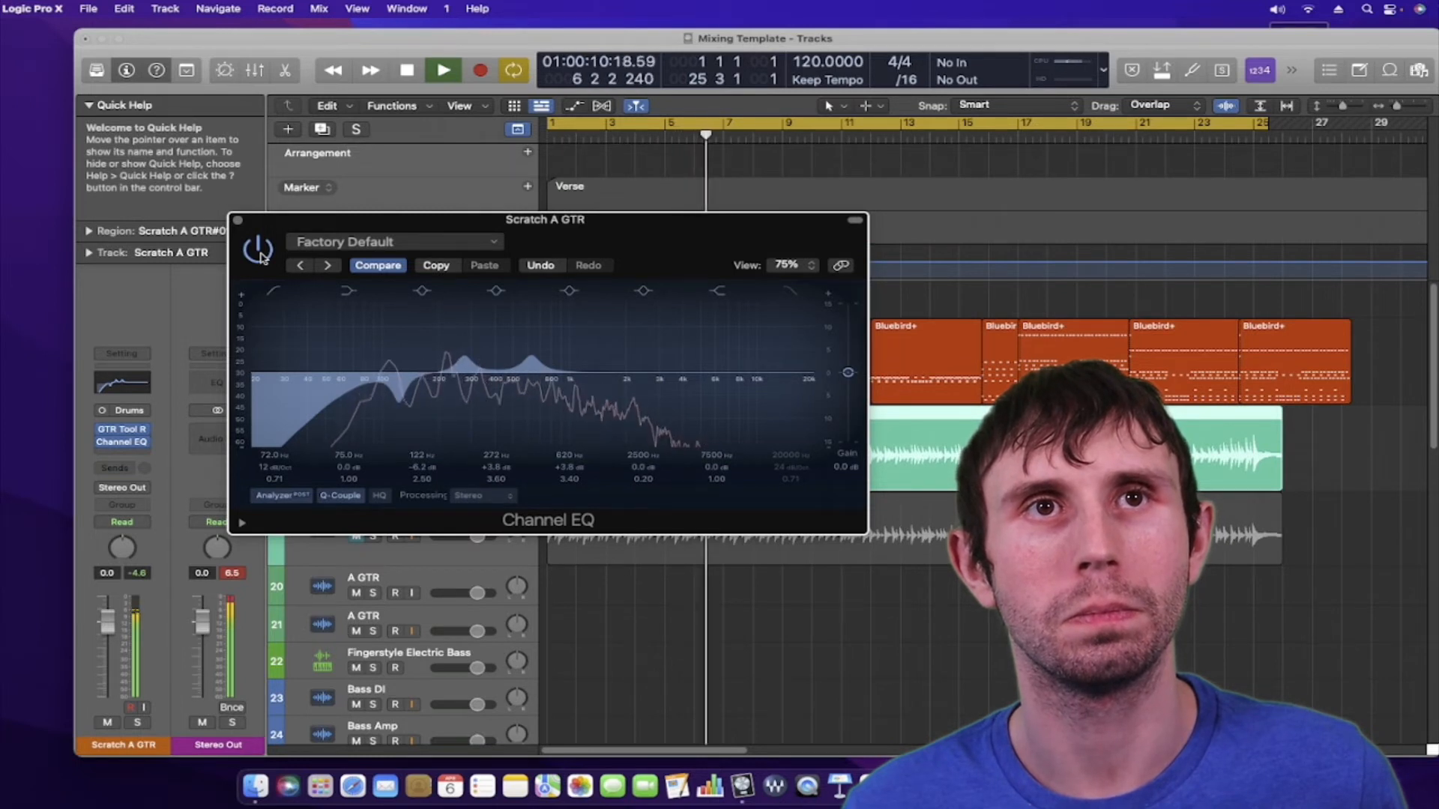
left_click(259, 254)
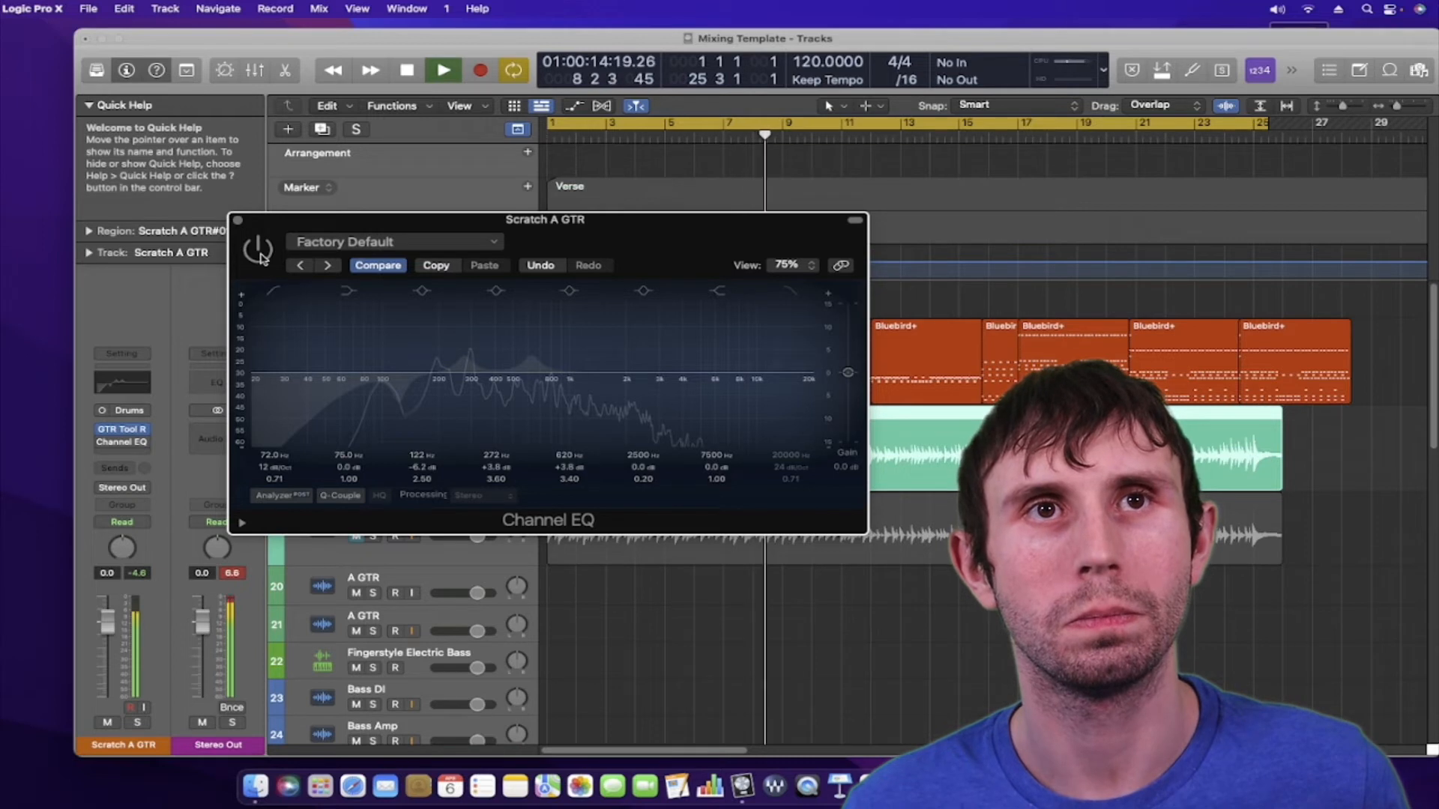
left_click(260, 255)
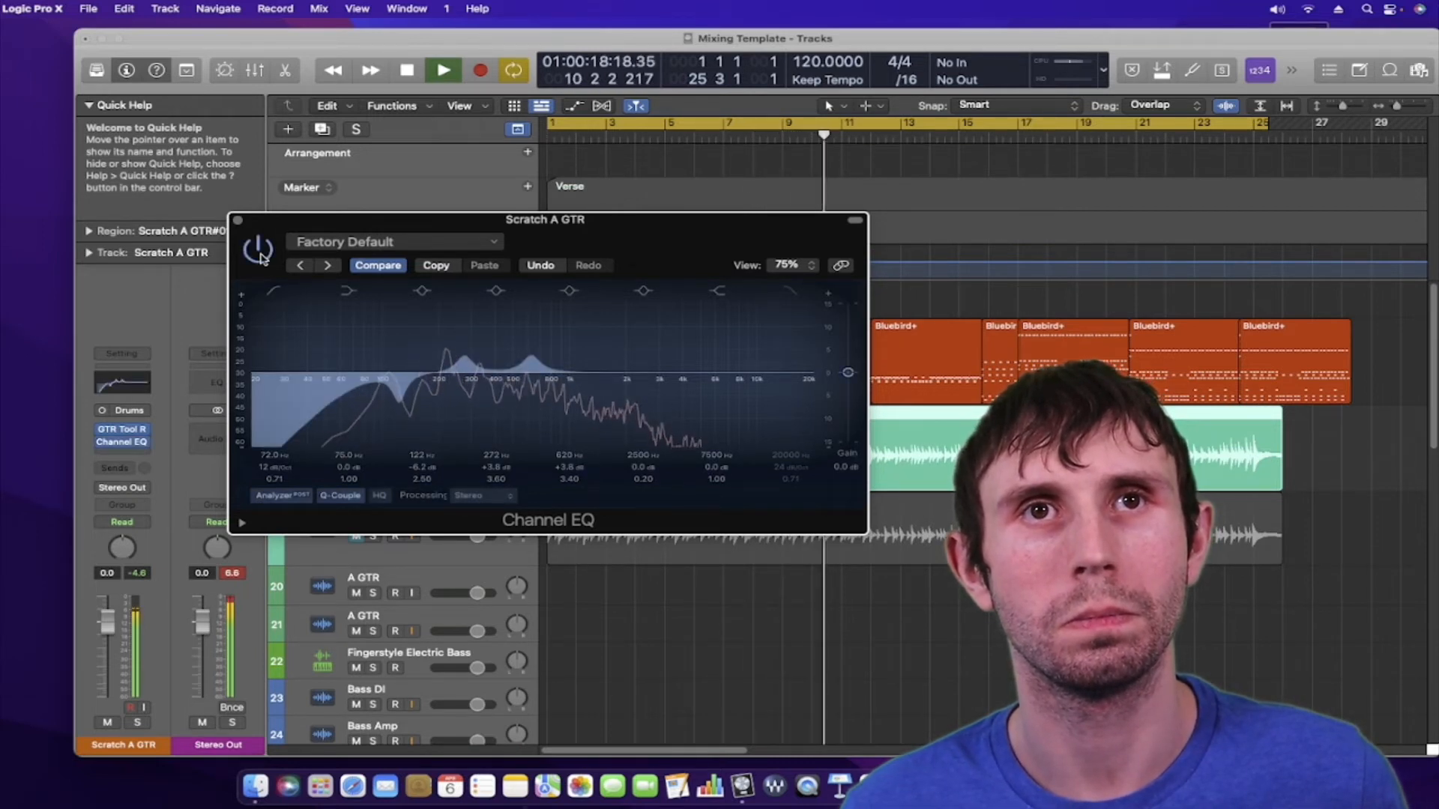
left_click(260, 255)
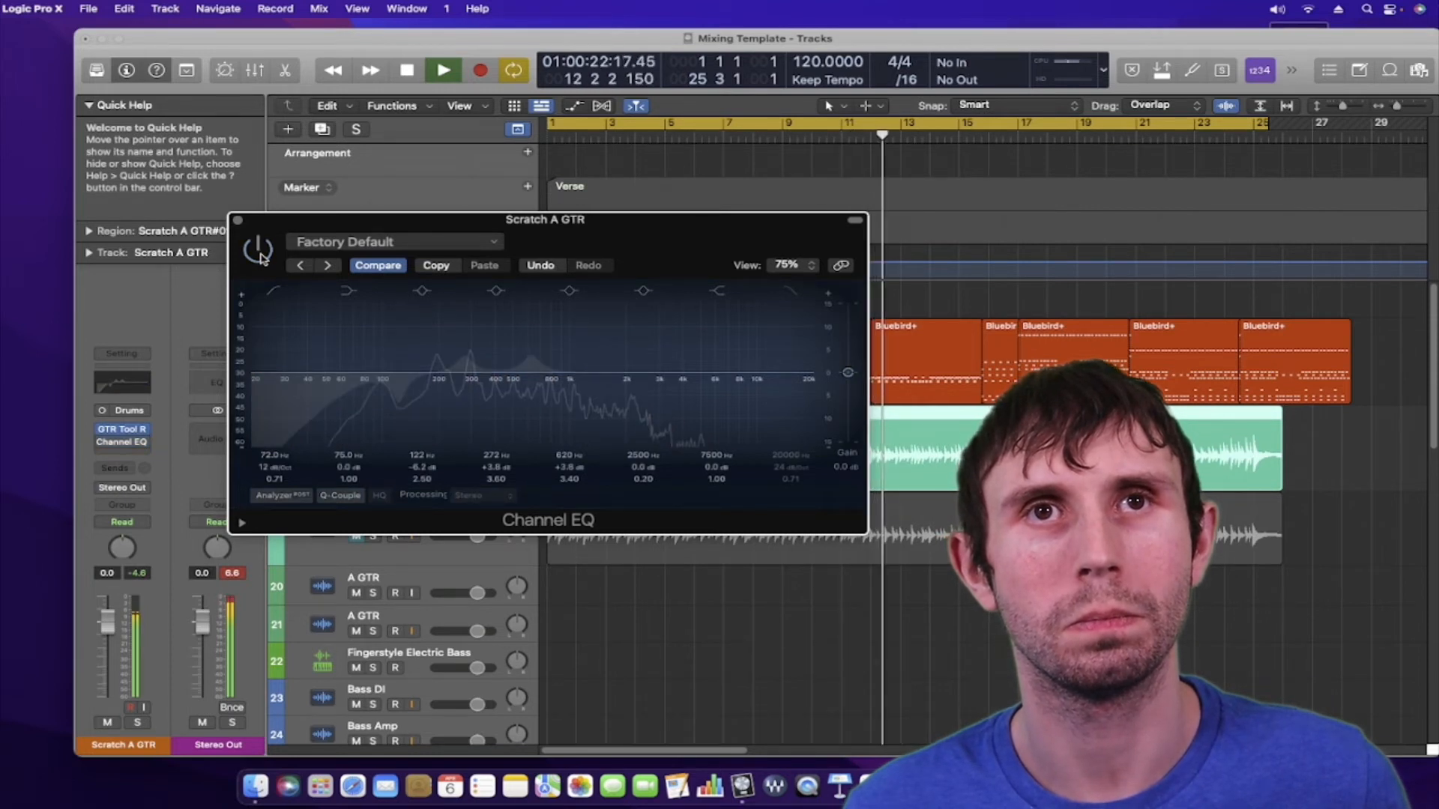
left_click(260, 254)
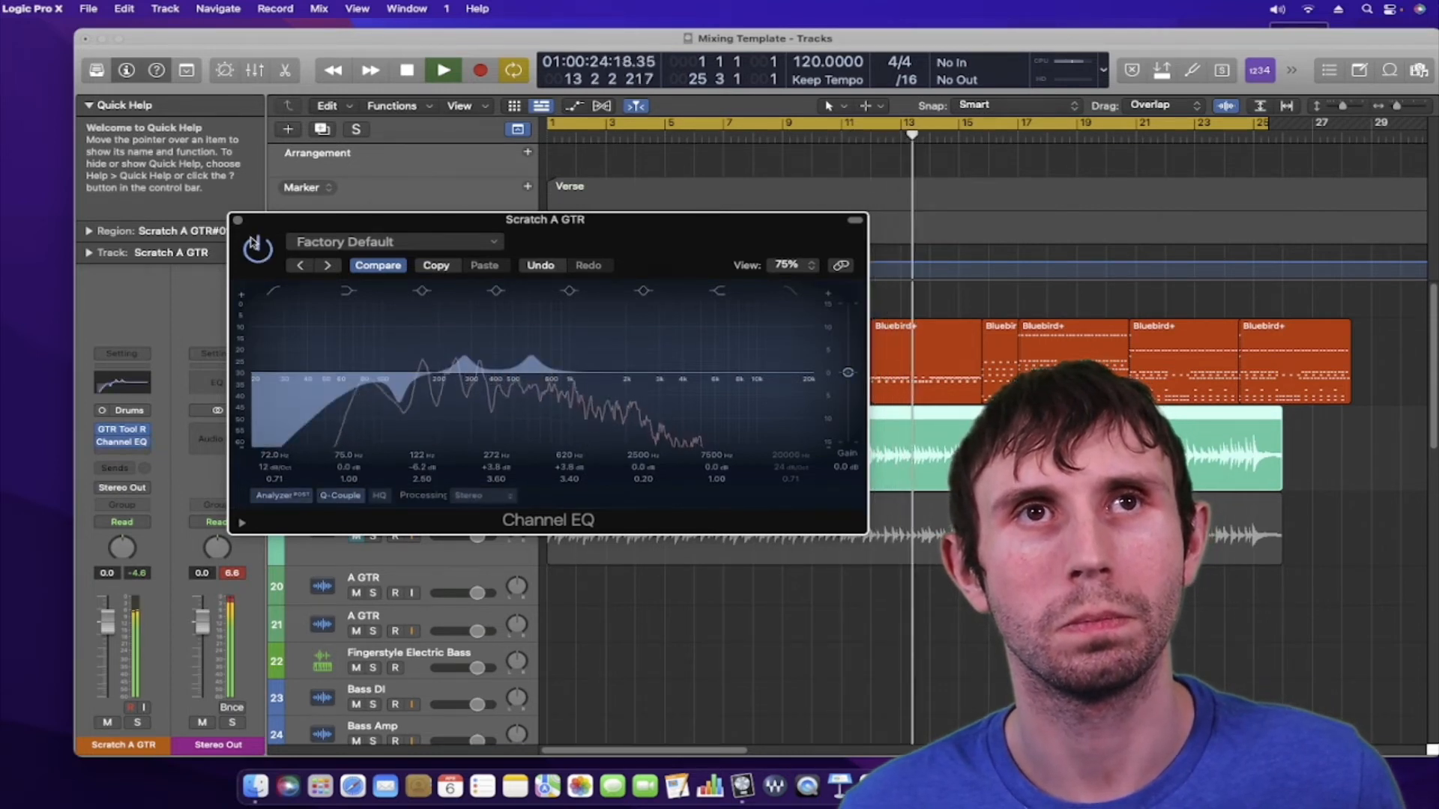
key("space")
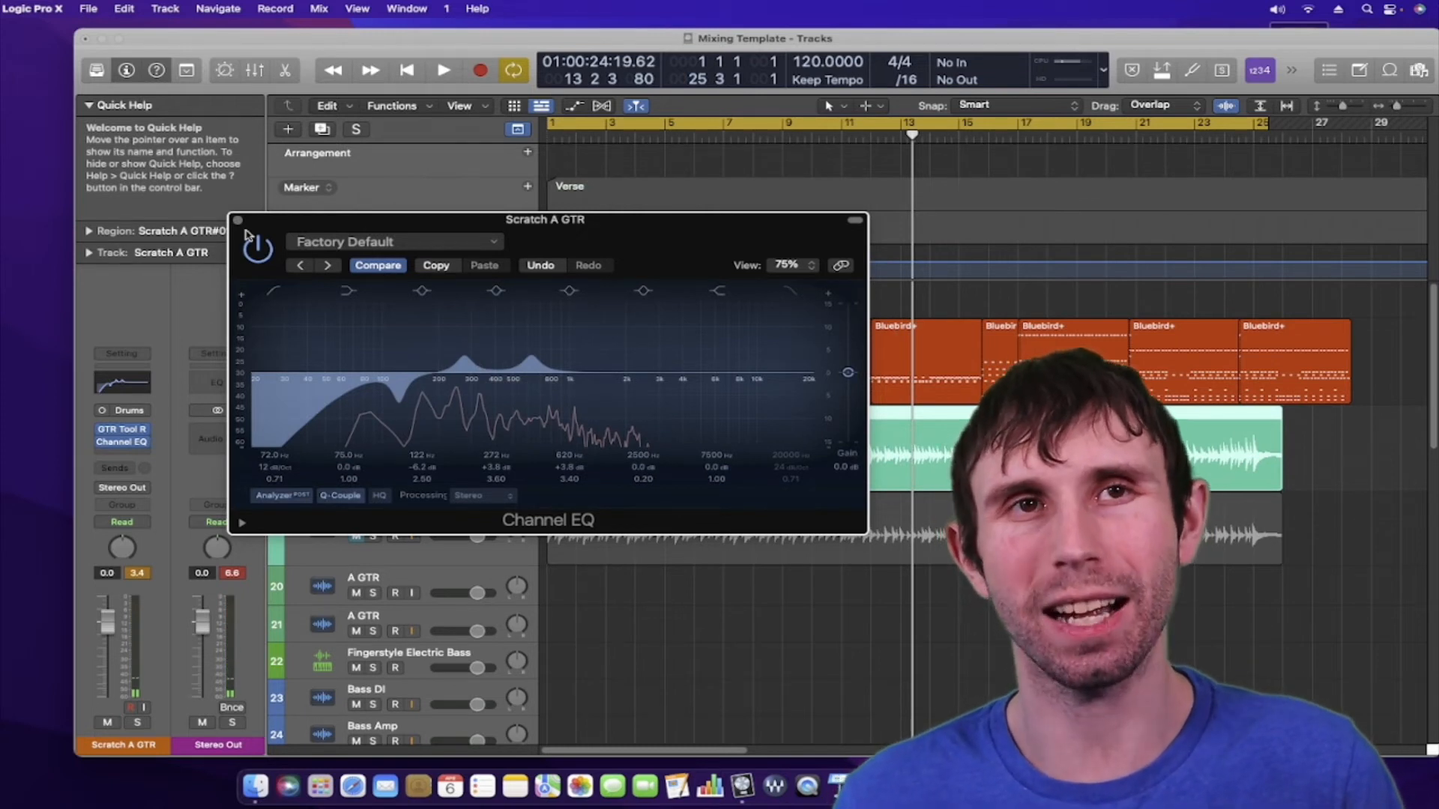